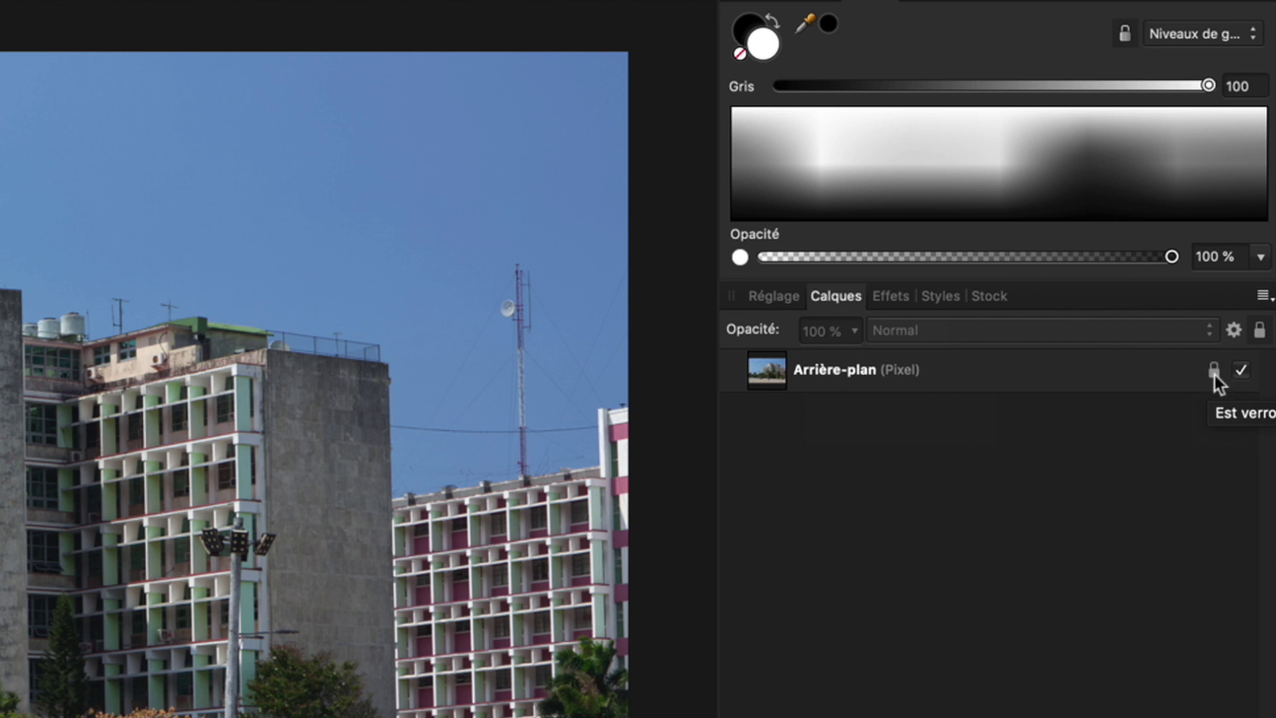
Unlock the Arrière-plan layer and activate the Inpainting Brush tool.
{"action": "left_click", "coordinate": [1213, 372]}
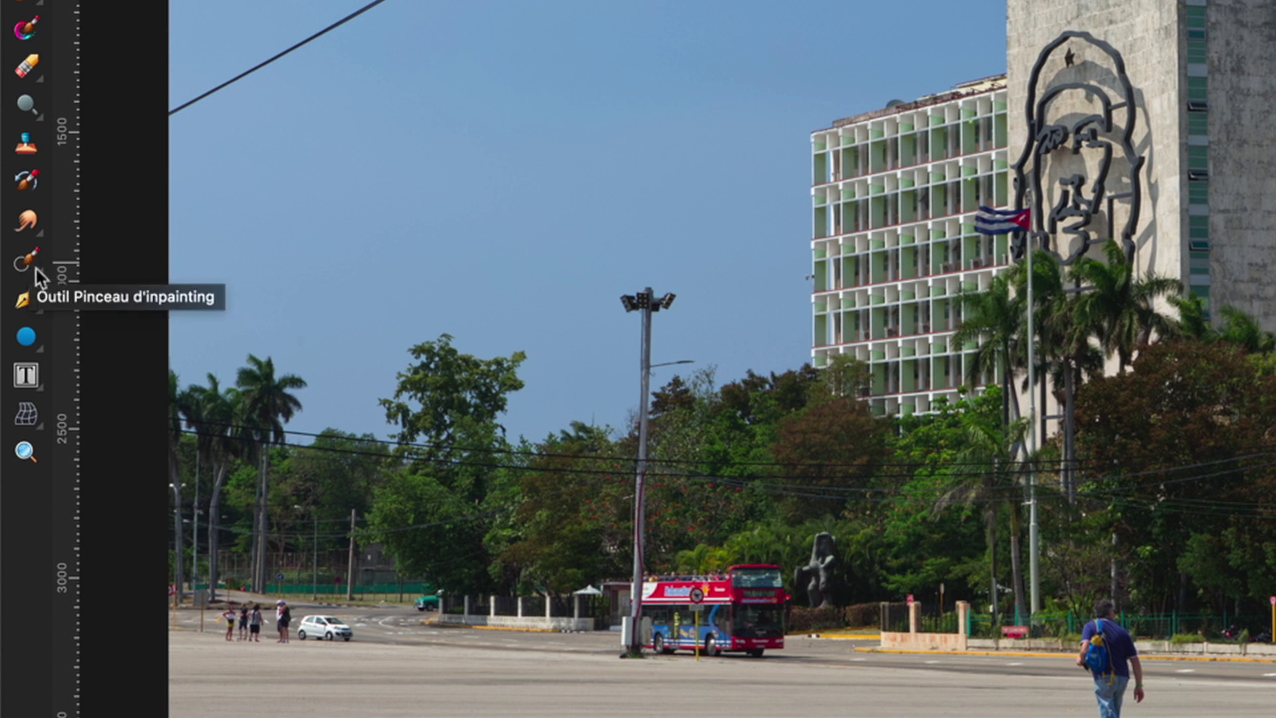
{"action": "left_click", "coordinate": [36, 268]}
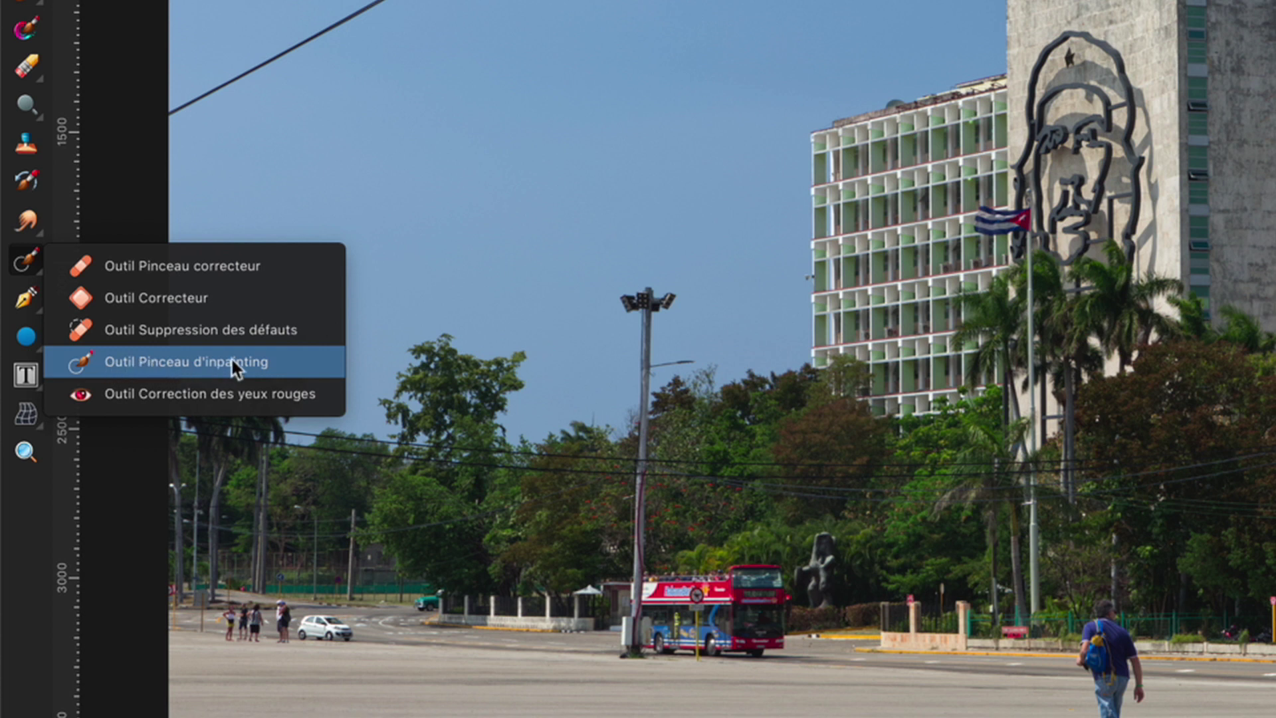
{"action": "left_click", "coordinate": [84, 361]}
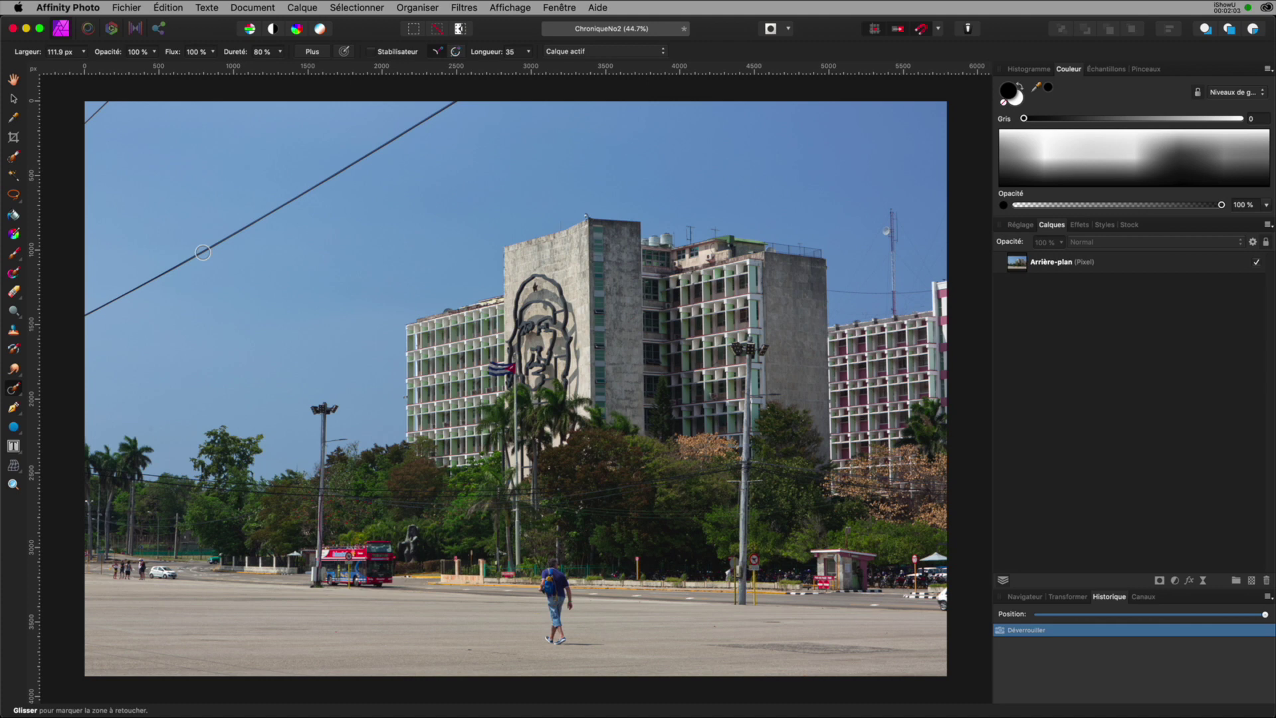
Select the Arrière-plan layer and inpaint the long cable and the short corner cable out of the sky.
{"action": "left_click_drag", "start_coordinate": [203, 252], "coordinate": [79, 314]}
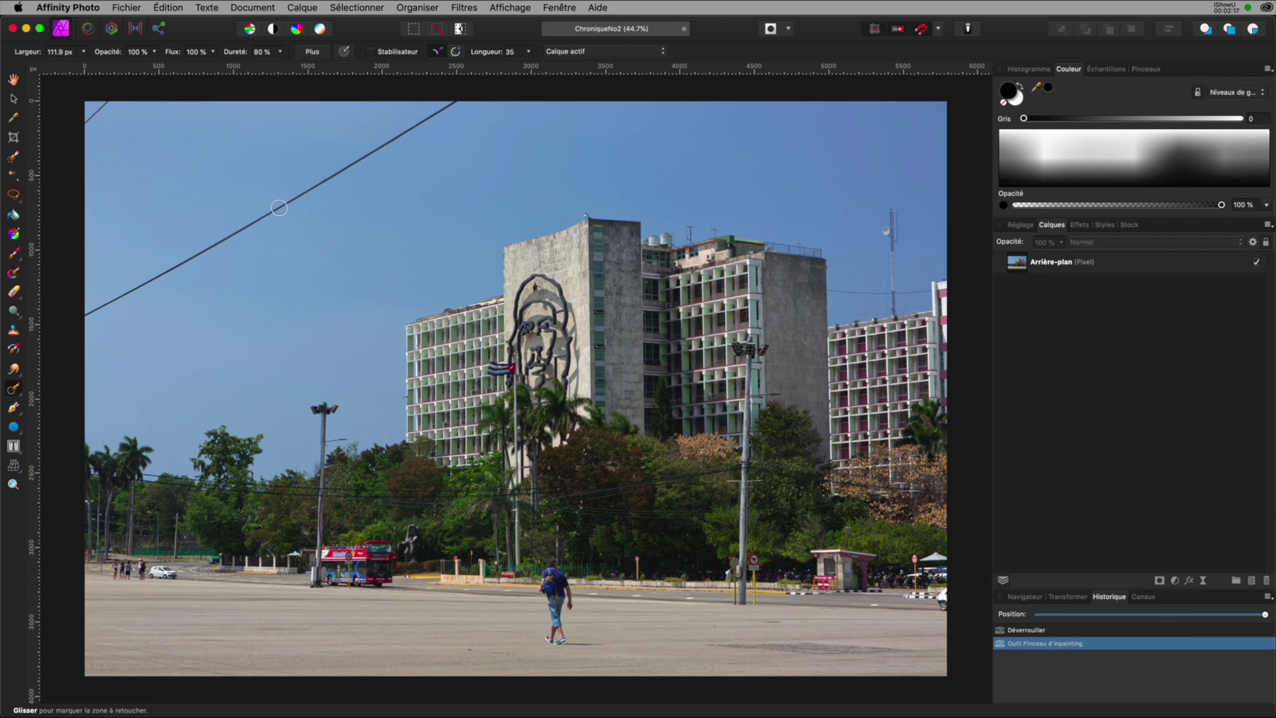
{"action": "left_click", "coordinate": [1056, 262]}
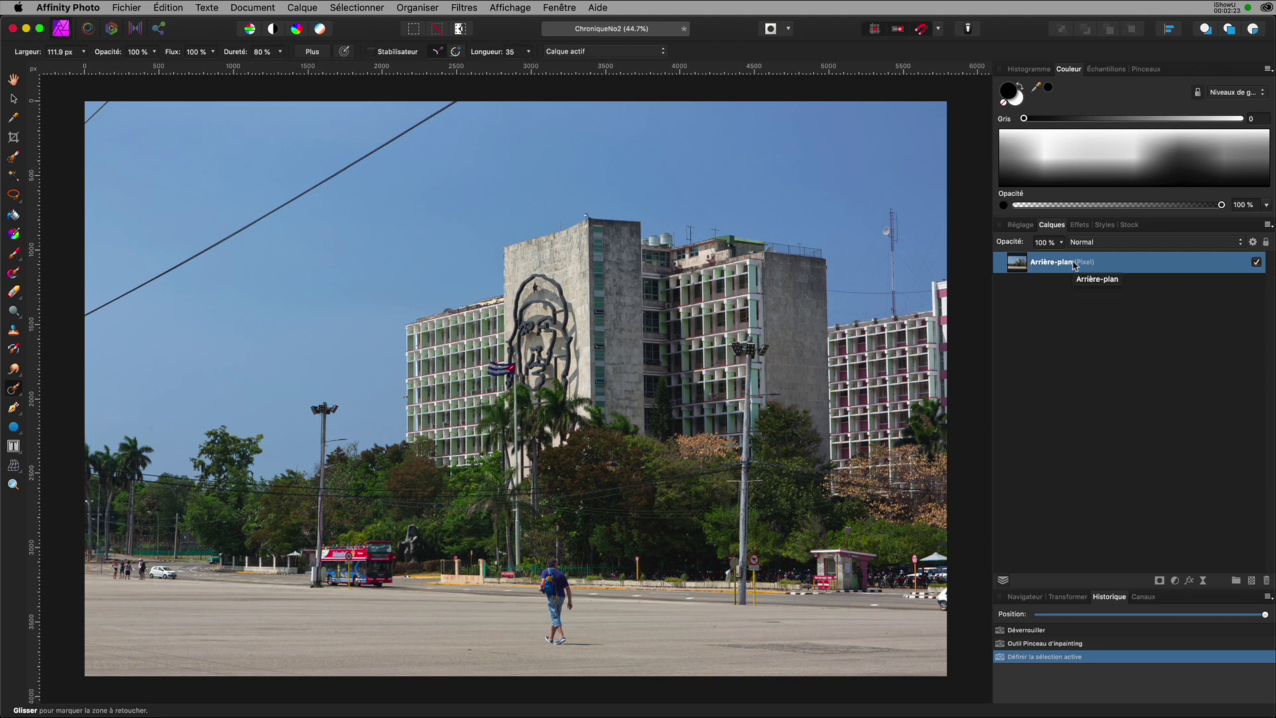
{"action": "mouse_move", "coordinate": [401, 136]}
{"action": "left_mouse_down"}
{"action": "mouse_move", "coordinate": [85, 312]}
{"action": "mouse_move", "coordinate": [265, 223]}
{"action": "mouse_move", "coordinate": [460, 102]}
{"action": "mouse_move", "coordinate": [386, 147]}
{"action": "left_mouse_up"}
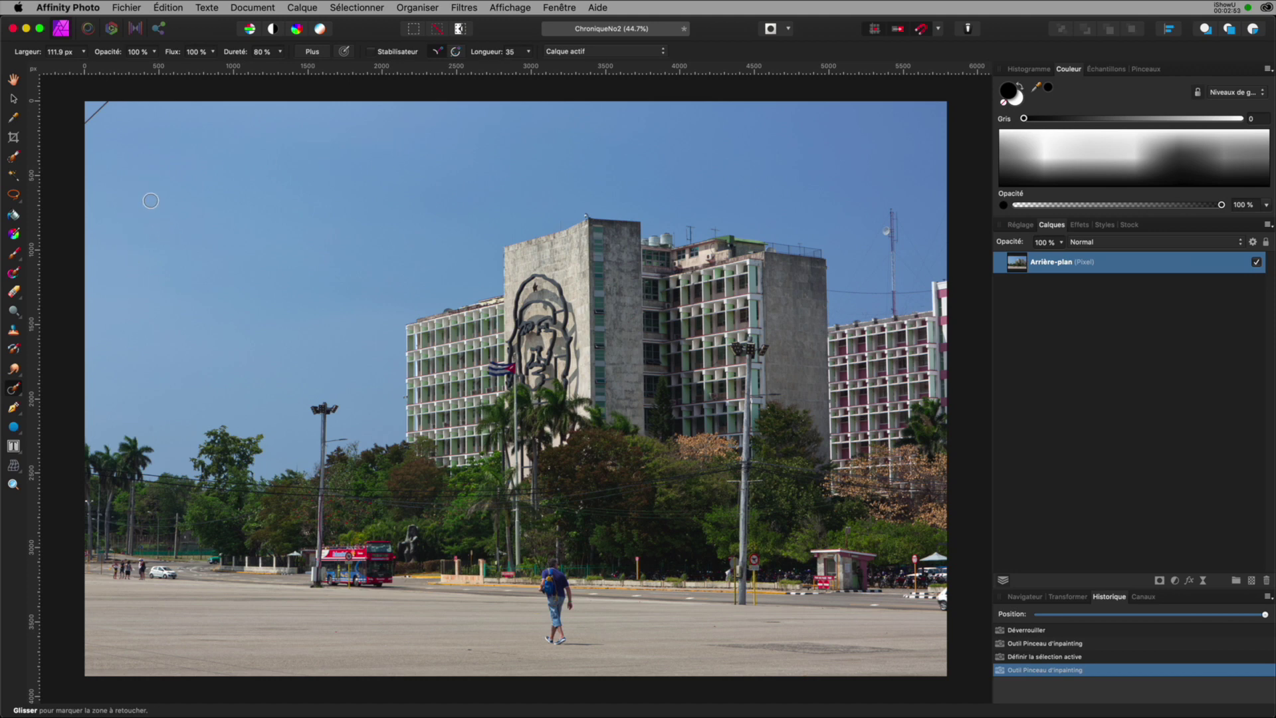
{"action": "left_click", "coordinate": [107, 103]}
{"action": "mouse_move", "coordinate": [107, 103]}
{"action": "left_mouse_down"}
{"action": "mouse_move", "coordinate": [80, 128]}
{"action": "mouse_move", "coordinate": [107, 99]}
{"action": "left_mouse_up"}
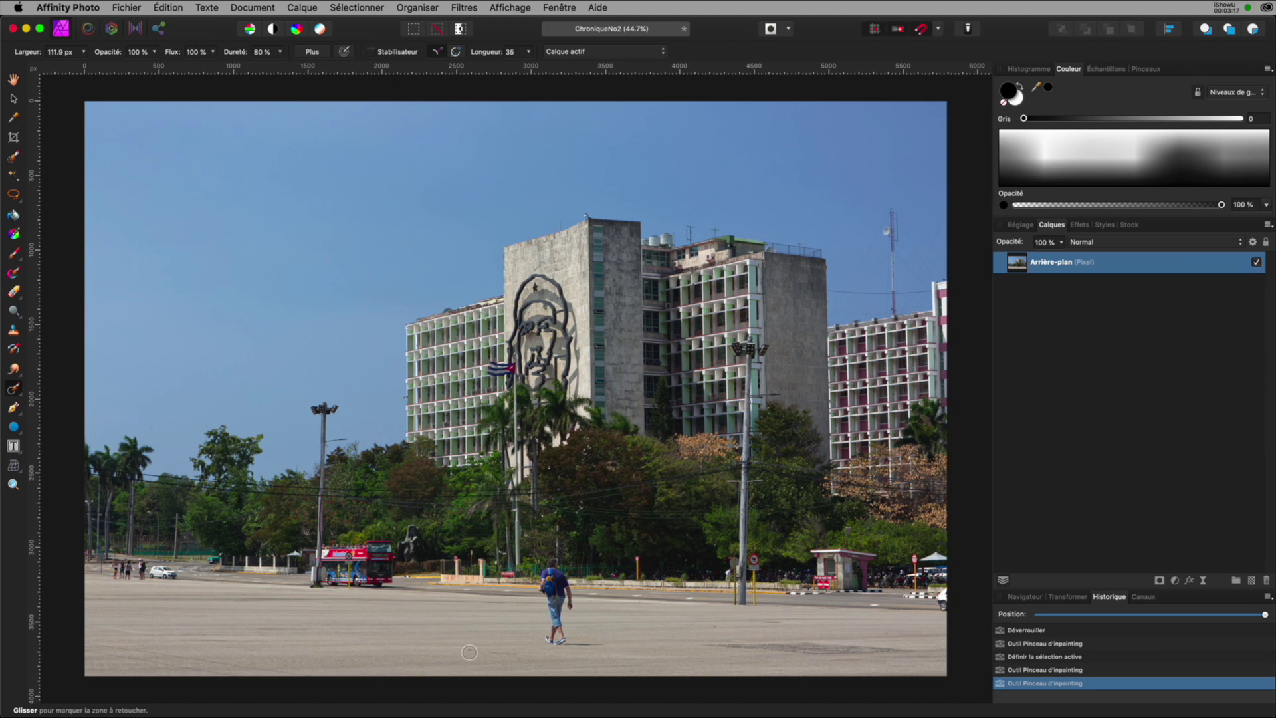
Inpaint the dark marks out of the foreground pavement to the left of the walking man.
{"action": "scroll", "coordinate": [475, 653], "scroll_direction": "up", "scroll_amount": 6}
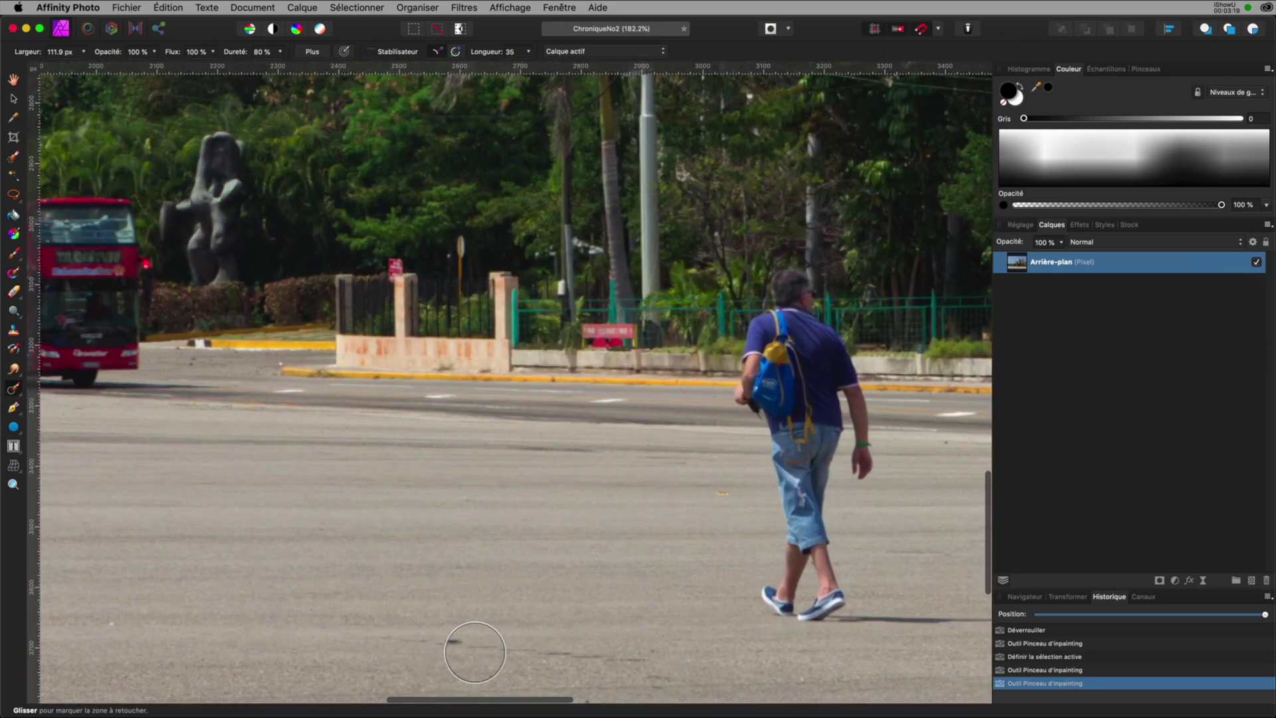
{"action": "mouse_move", "coordinate": [632, 665]}
{"action": "left_mouse_down"}
{"action": "mouse_move", "coordinate": [649, 653]}
{"action": "mouse_move", "coordinate": [666, 666]}
{"action": "mouse_move", "coordinate": [352, 642]}
{"action": "left_mouse_up"}
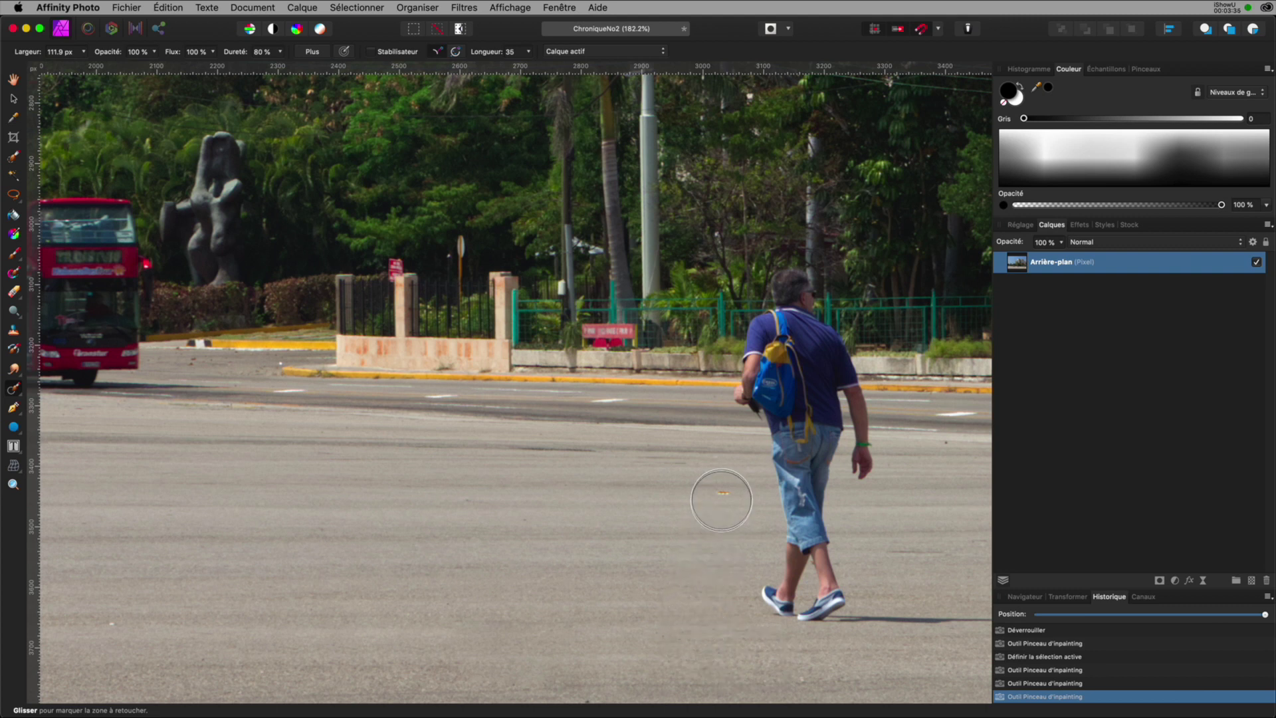
Set the brush width to 35 px and inpaint the yellow speck beside the walking man and the small white spot on the pavement.
{"action": "key", "text": "bracketleft"}
{"action": "key", "text": "bracketleft"}
{"action": "key", "text": "bracketleft"}
{"action": "key", "text": "bracketleft"}
{"action": "key", "text": "bracketleft"}
{"action": "key", "text": "bracketleft"}
{"action": "key", "text": "bracketleft"}
{"action": "key", "text": "bracketleft"}
{"action": "key", "text": "bracketleft"}
{"action": "left_click", "coordinate": [83, 51]}
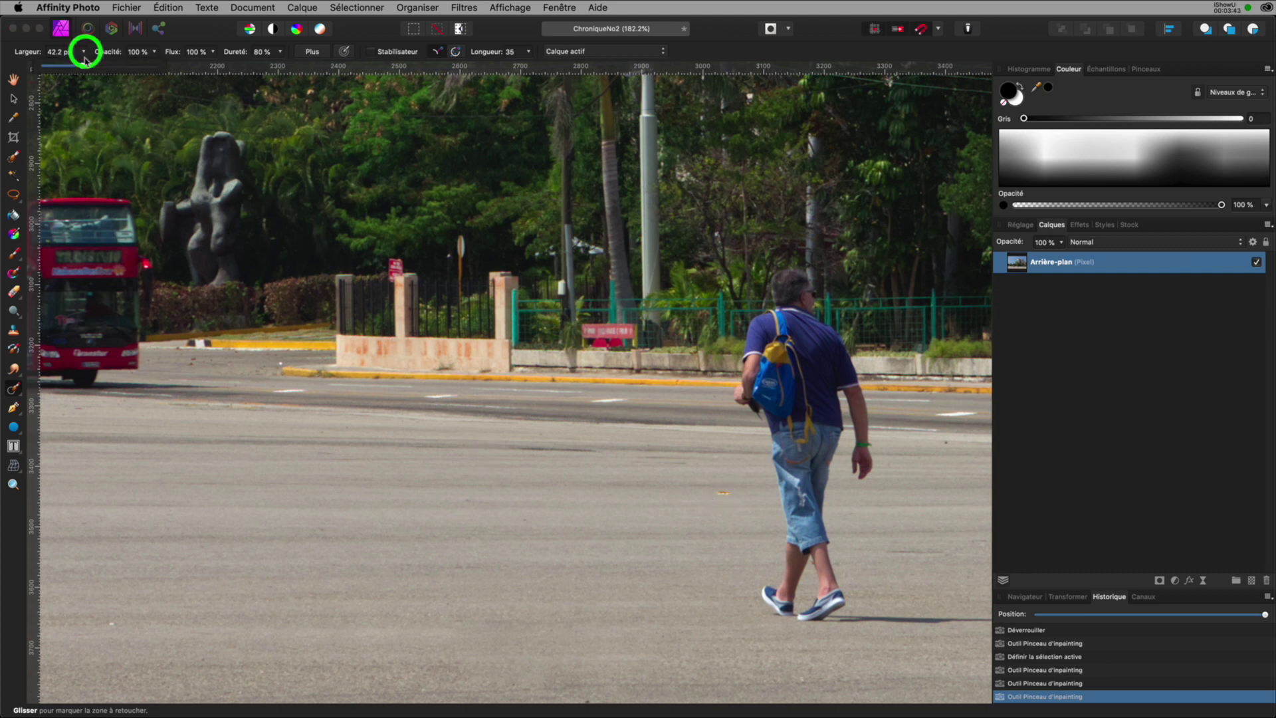
{"action": "left_click", "coordinate": [82, 66]}
{"action": "left_click_drag", "start_coordinate": [83, 66], "coordinate": [75, 68]}
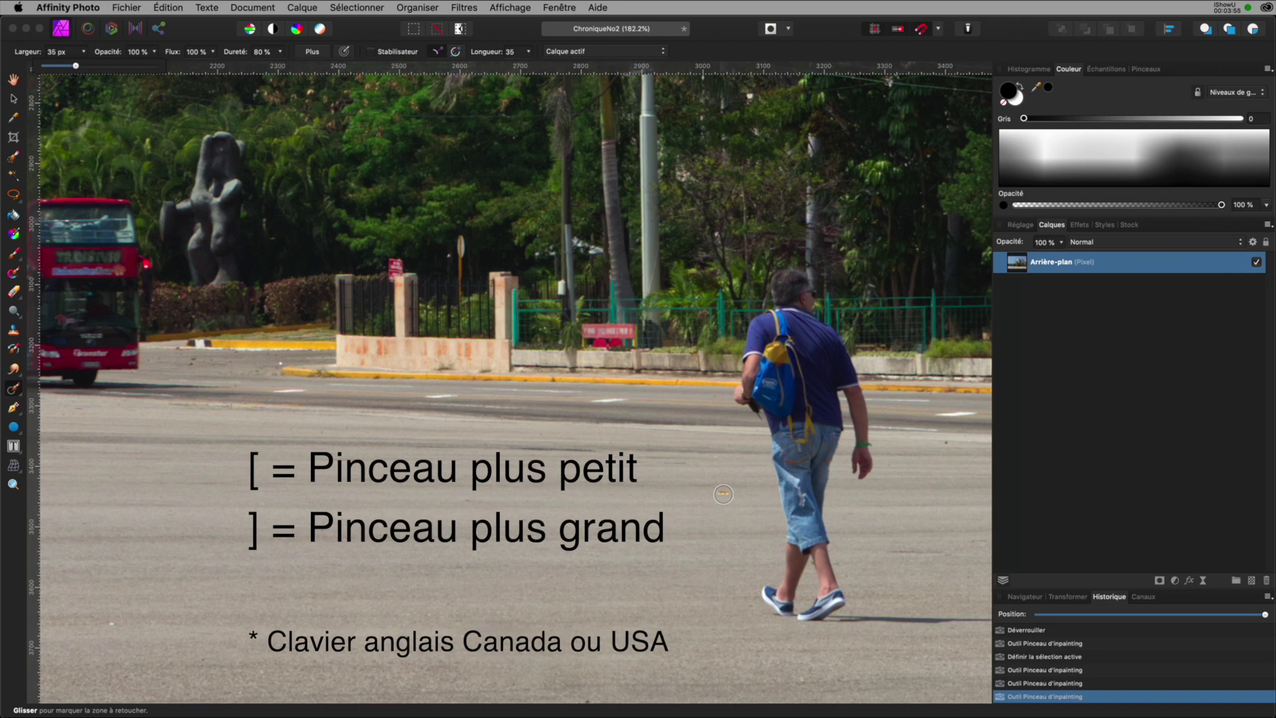
{"action": "left_click", "coordinate": [723, 494]}
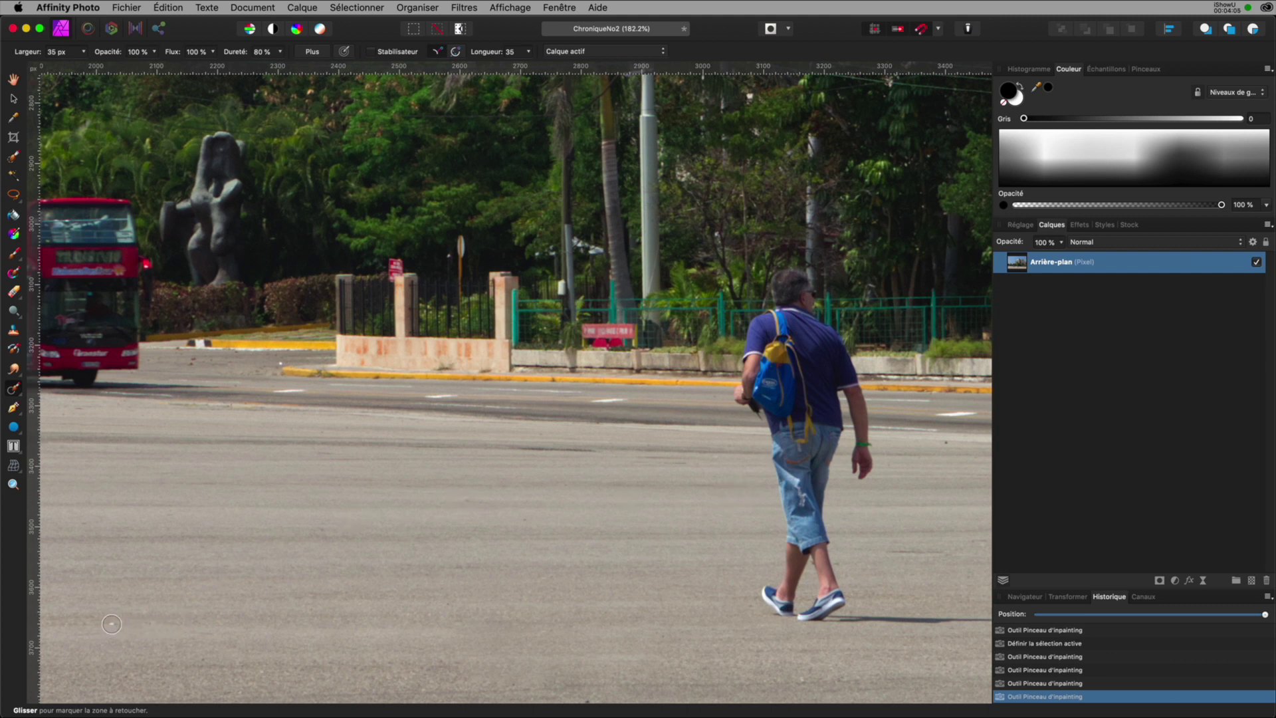
{"action": "left_click", "coordinate": [112, 623]}
Try to inpaint the walking man and his shadow out of the photo with a 231.3 px brush.
{"action": "mouse_move", "coordinate": [711, 555]}
{"action": "left_mouse_down"}
{"action": "mouse_move", "coordinate": [549, 535]}
{"action": "mouse_move", "coordinate": [681, 557]}
{"action": "mouse_move", "coordinate": [652, 554]}
{"action": "left_mouse_up"}
{"action": "key", "text": "bracketleft"}
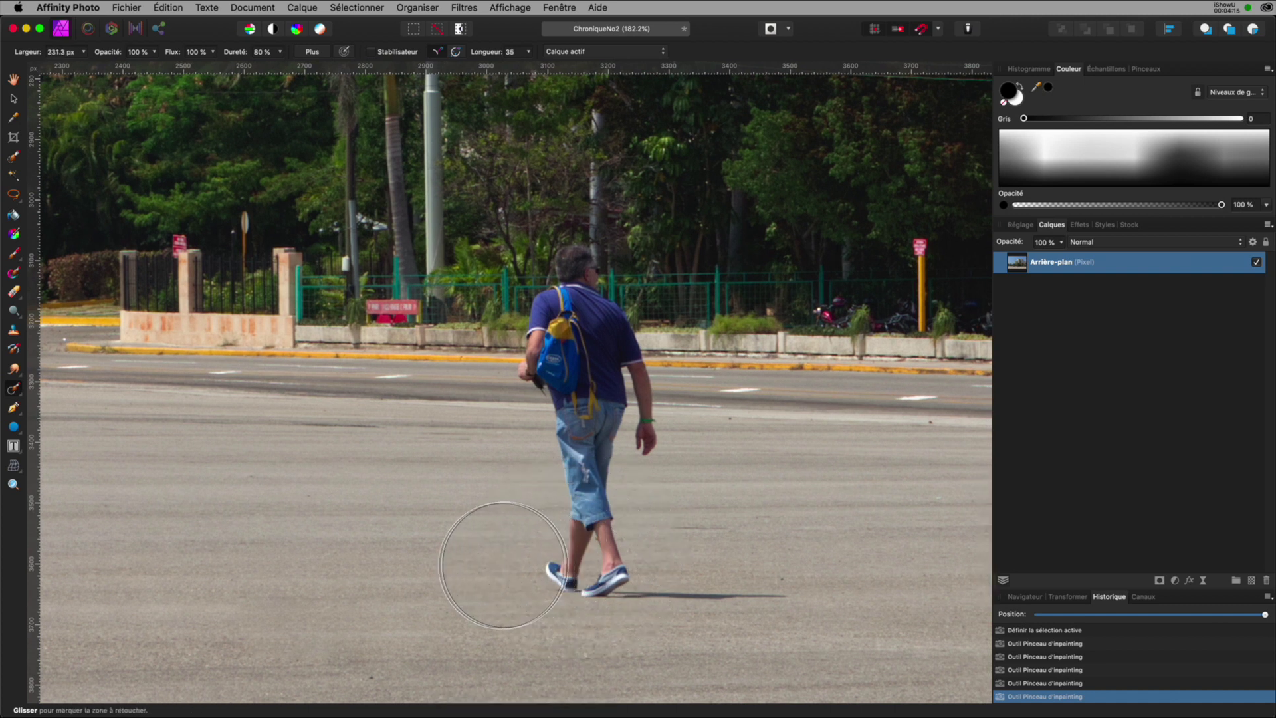
{"action": "left_click_drag", "start_coordinate": [498, 561], "coordinate": [780, 567]}
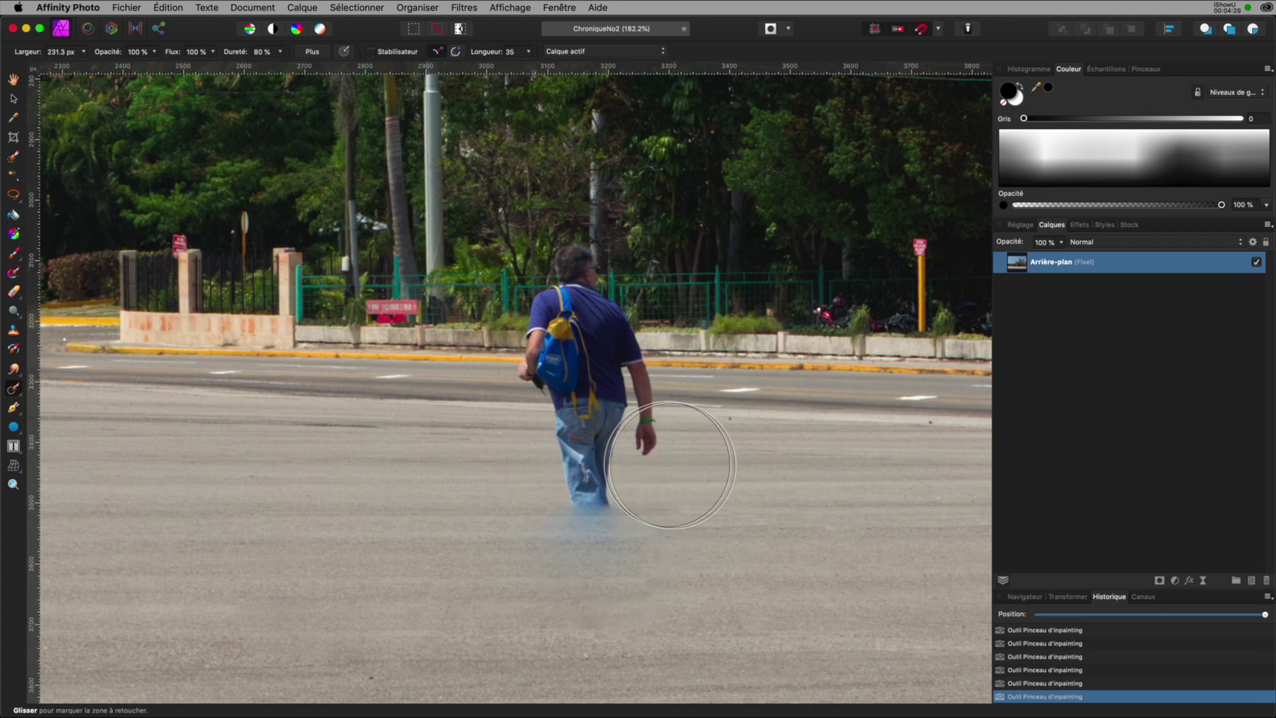
{"action": "mouse_move", "coordinate": [688, 433]}
{"action": "left_mouse_down"}
{"action": "mouse_move", "coordinate": [704, 432]}
{"action": "mouse_move", "coordinate": [578, 412]}
{"action": "mouse_move", "coordinate": [598, 490]}
{"action": "mouse_move", "coordinate": [618, 499]}
{"action": "mouse_move", "coordinate": [667, 596]}
{"action": "left_mouse_up"}
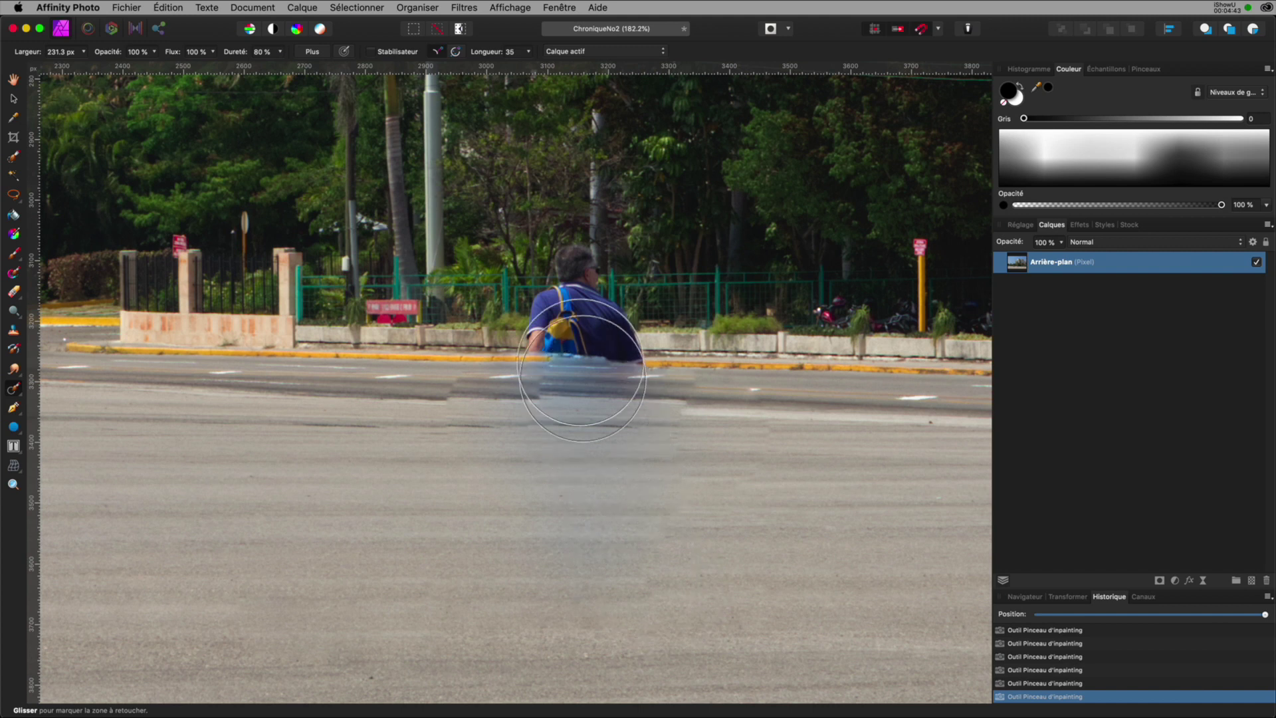
{"action": "mouse_move", "coordinate": [572, 300]}
{"action": "left_mouse_down"}
{"action": "mouse_move", "coordinate": [576, 333]}
{"action": "mouse_move", "coordinate": [610, 353]}
{"action": "mouse_move", "coordinate": [600, 384]}
{"action": "mouse_move", "coordinate": [553, 409]}
{"action": "mouse_move", "coordinate": [477, 407]}
{"action": "mouse_move", "coordinate": [685, 432]}
{"action": "left_mouse_up"}
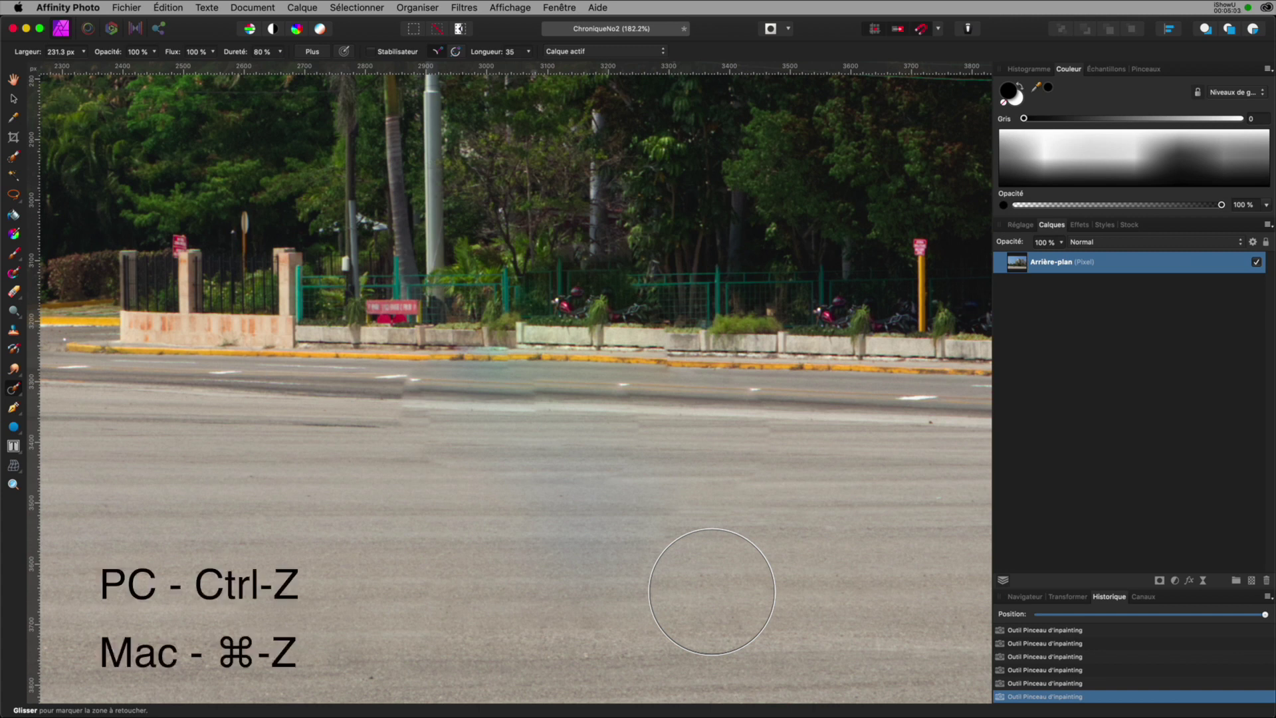
Undo the three inpainting strokes over the walking man.
{"action": "key", "text": "super+z"}
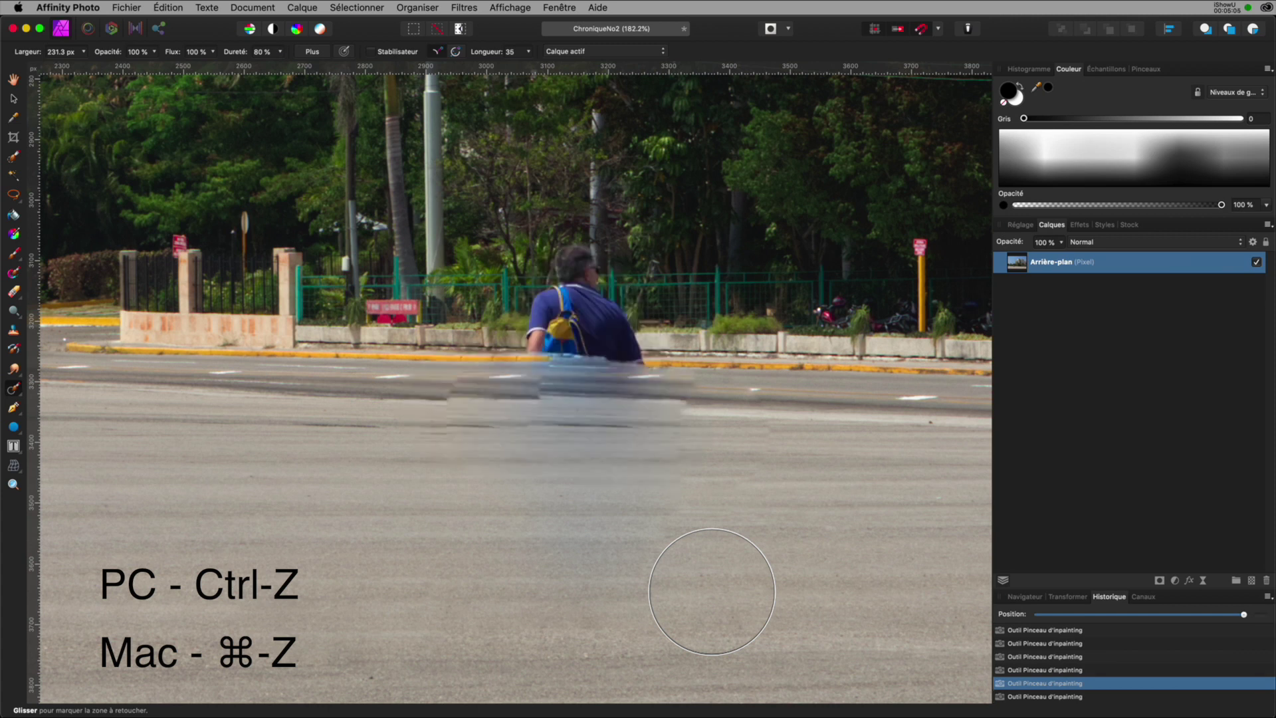
{"action": "key", "text": "super+z"}
{"action": "key", "text": "super+z"}
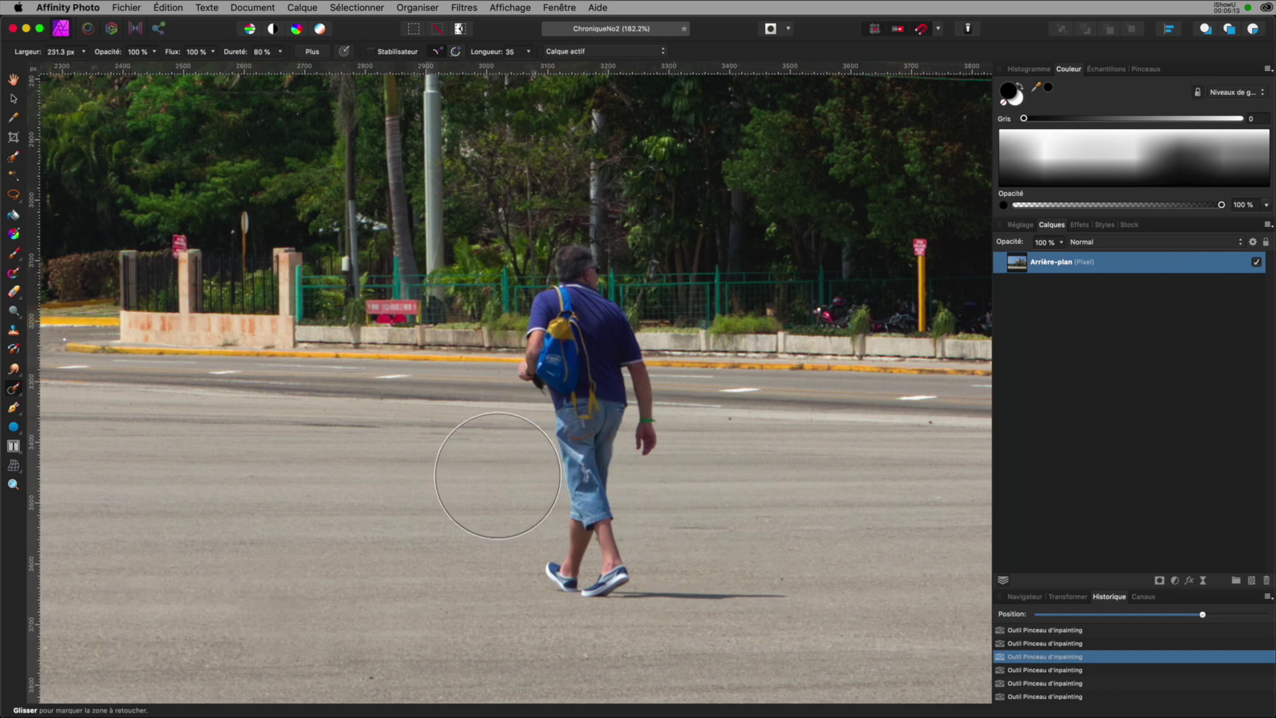
Reduce the brush width to 28 px and inpaint the small dark specks on the pavement around the walking man.
{"action": "key", "text": "bracketleft"}
{"action": "key", "text": "bracketleft"}
{"action": "key", "text": "bracketleft"}
{"action": "key", "text": "bracketleft"}
{"action": "key", "text": "bracketleft"}
{"action": "key", "text": "bracketleft"}
{"action": "key", "text": "bracketleft"}
{"action": "key", "text": "bracketleft"}
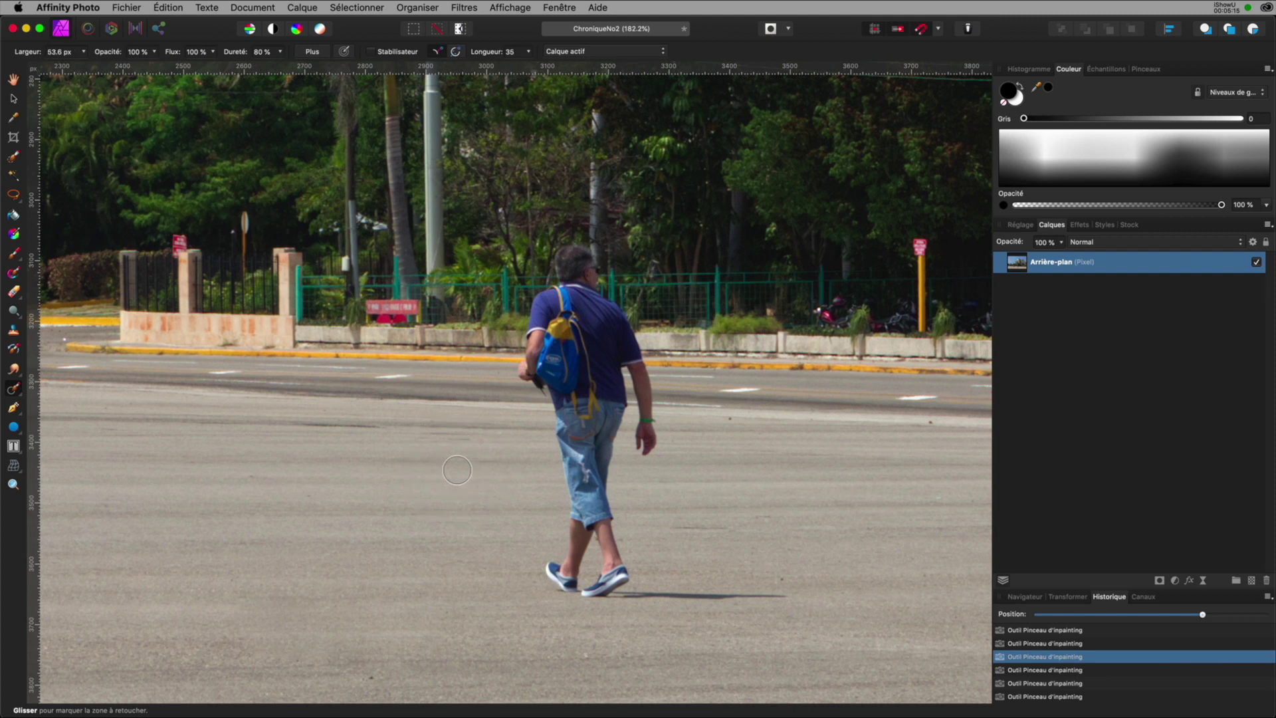
{"action": "key", "text": "bracketleft"}
{"action": "key", "text": "bracketleft"}
{"action": "key", "text": "bracketleft"}
{"action": "left_click", "coordinate": [371, 677]}
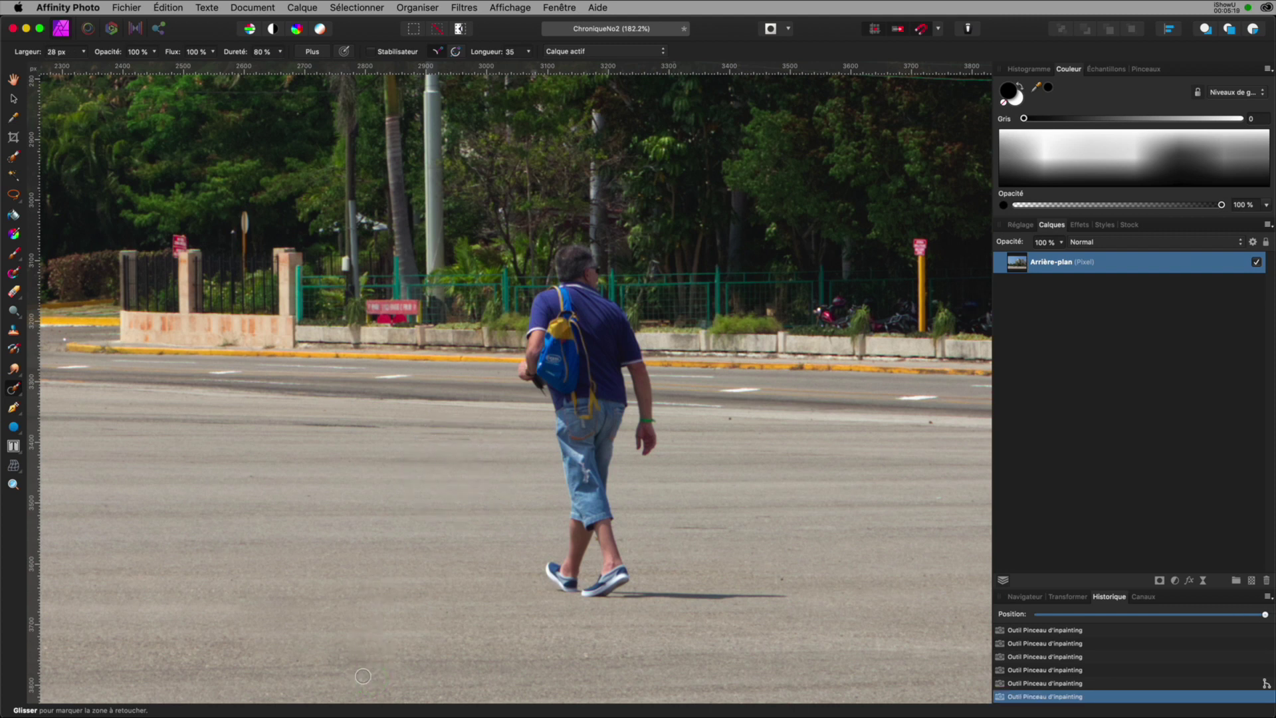
{"action": "left_click", "coordinate": [728, 419]}
{"action": "left_click", "coordinate": [783, 579]}
{"action": "left_click", "coordinate": [932, 421]}
Set the brush width to 42.5 px and inpaint the upper diagonal line, including its remnant, in the photo's lower-left pavement.
{"action": "key", "text": "super+0"}
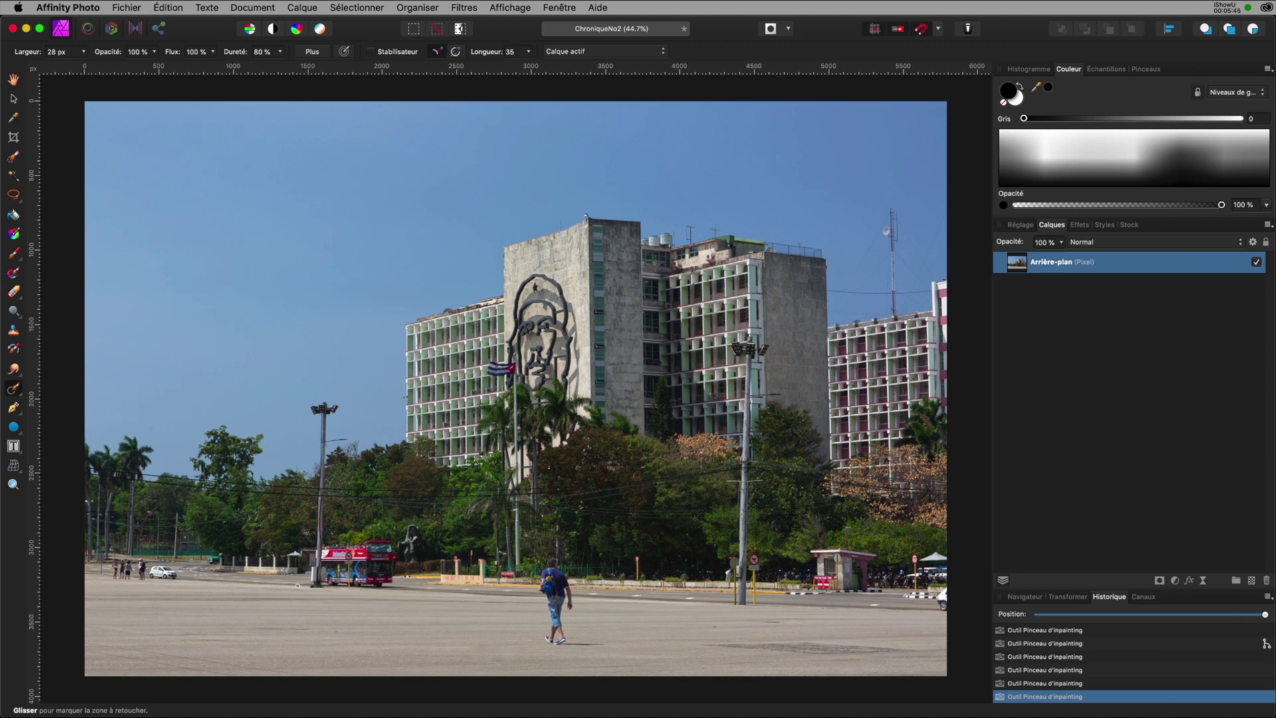
{"action": "scroll", "coordinate": [163, 663], "scroll_direction": "up", "scroll_amount": 10}
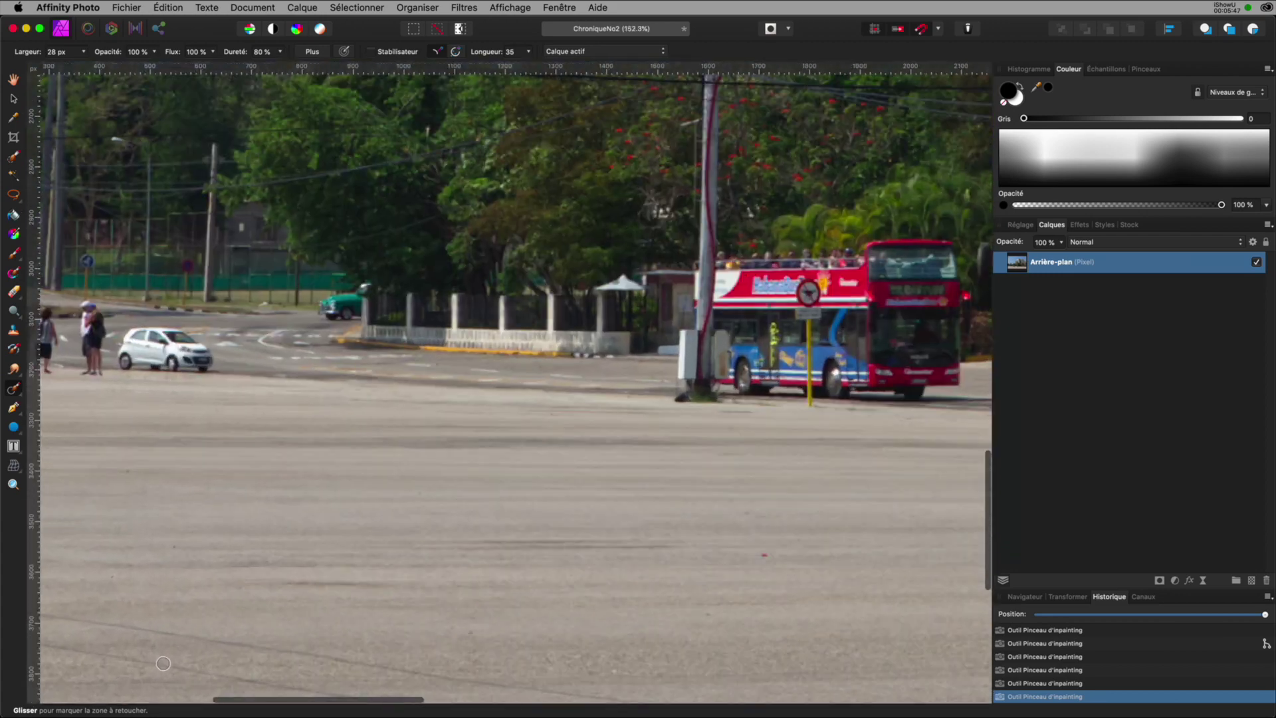
{"action": "key", "text": "space"}
{"action": "mouse_move", "coordinate": [380, 611]}
{"action": "left_mouse_down"}
{"action": "mouse_move", "coordinate": [563, 544]}
{"action": "mouse_move", "coordinate": [641, 435]}
{"action": "mouse_move", "coordinate": [612, 415]}
{"action": "left_mouse_up"}
{"action": "scroll", "coordinate": [590, 437], "scroll_direction": "down", "scroll_amount": 3}
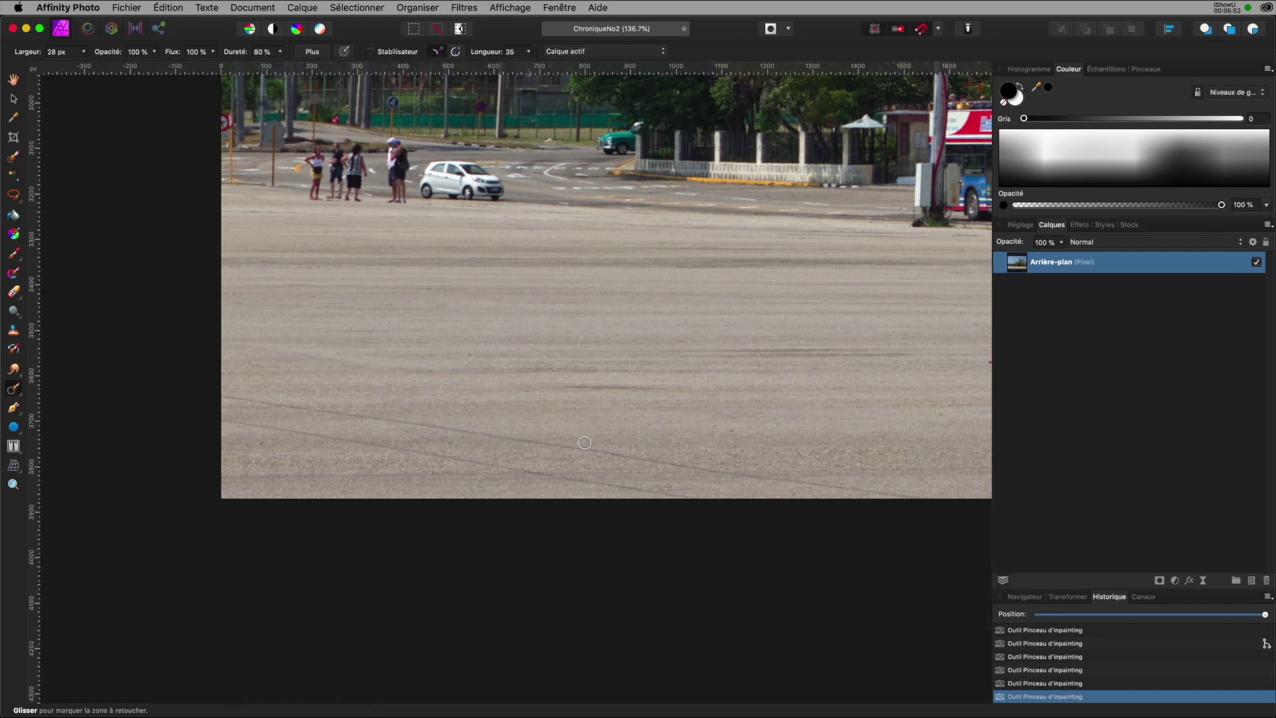
{"action": "key", "text": "bracketright"}
{"action": "key", "text": "bracketright"}
{"action": "key", "text": "bracketright"}
{"action": "left_click_drag", "start_coordinate": [222, 396], "coordinate": [927, 505]}
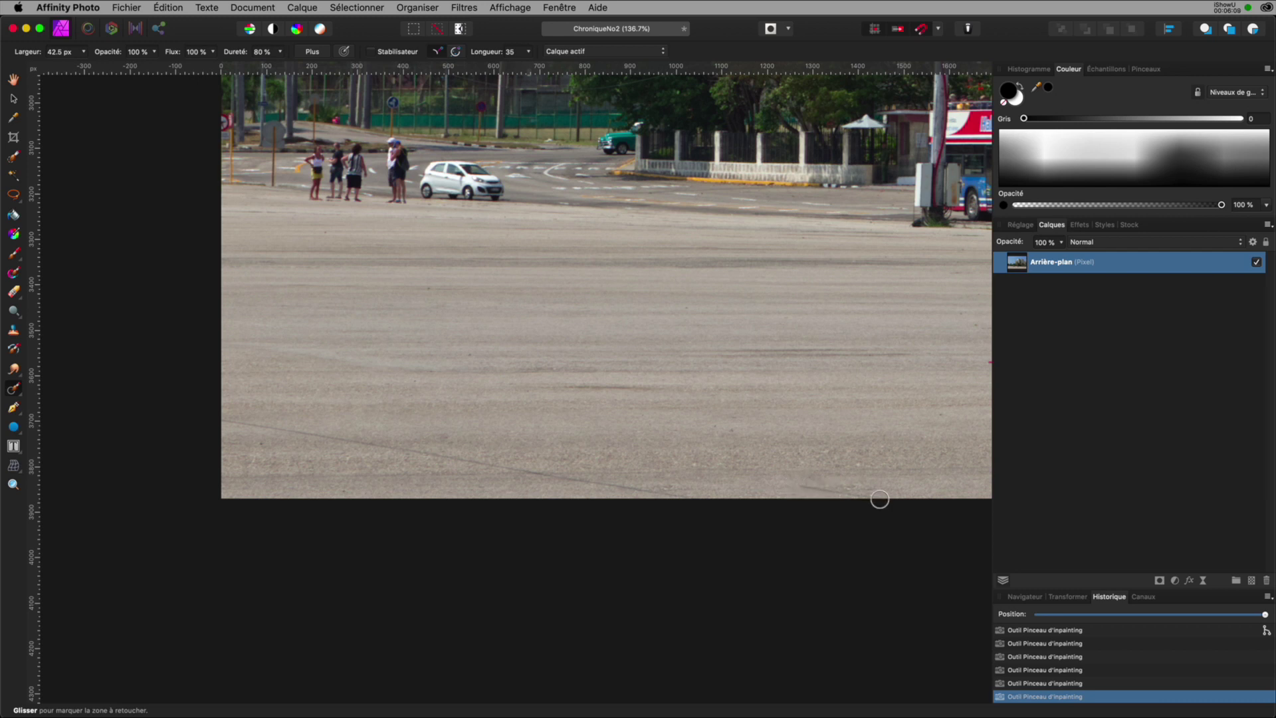
{"action": "left_click_drag", "start_coordinate": [805, 485], "coordinate": [871, 501]}
Inpaint the remaining lower diagonal line out of the lower-left pavement in successive sections.
{"action": "left_click_drag", "start_coordinate": [370, 444], "coordinate": [210, 419]}
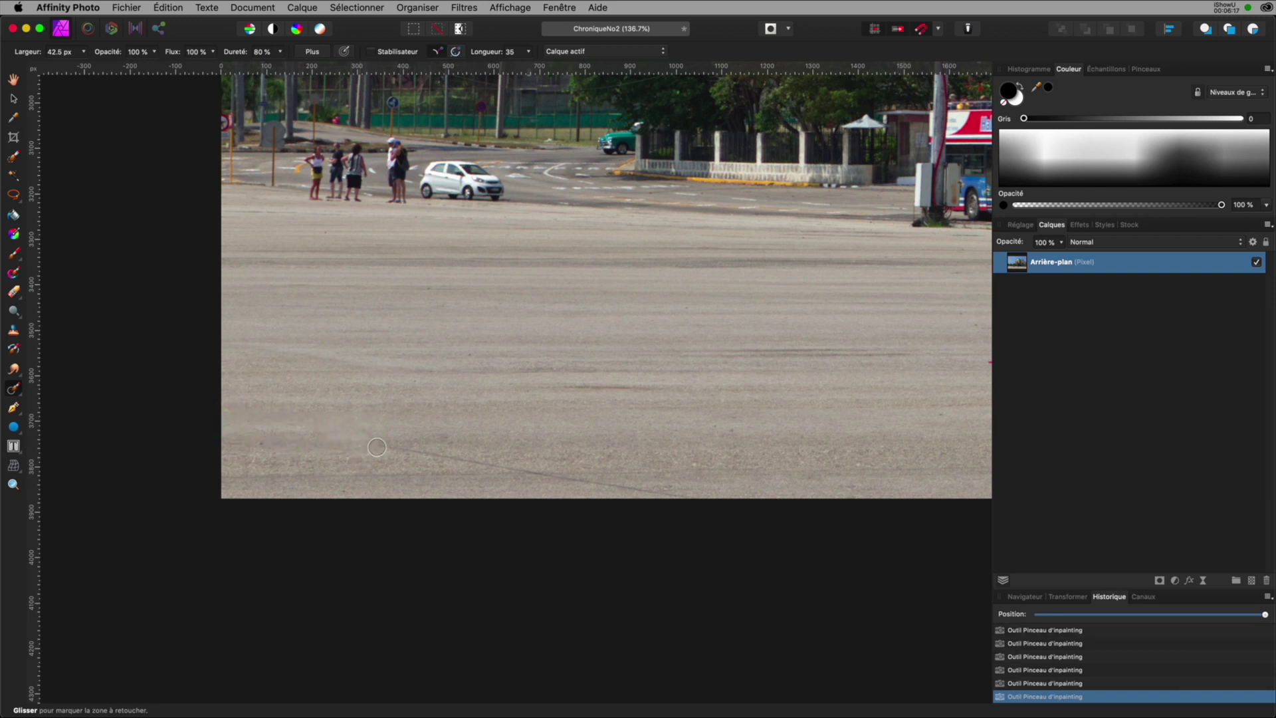
{"action": "left_click_drag", "start_coordinate": [370, 446], "coordinate": [538, 467]}
{"action": "left_click_drag", "start_coordinate": [695, 498], "coordinate": [551, 480]}
Inpaint the short dark streak out of the pavement in front of the utility pole and yellow sign post.
{"action": "key", "text": "super+0"}
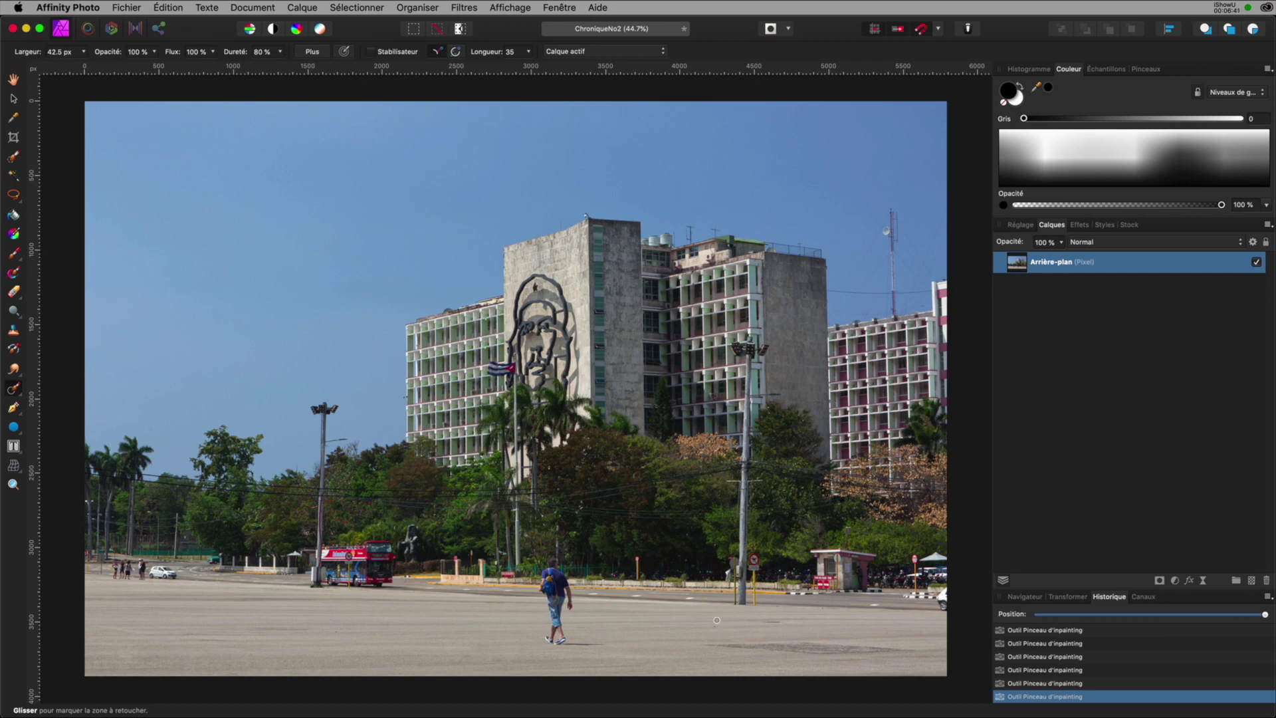
{"action": "scroll", "coordinate": [716, 620], "scroll_direction": "up", "scroll_amount": 5}
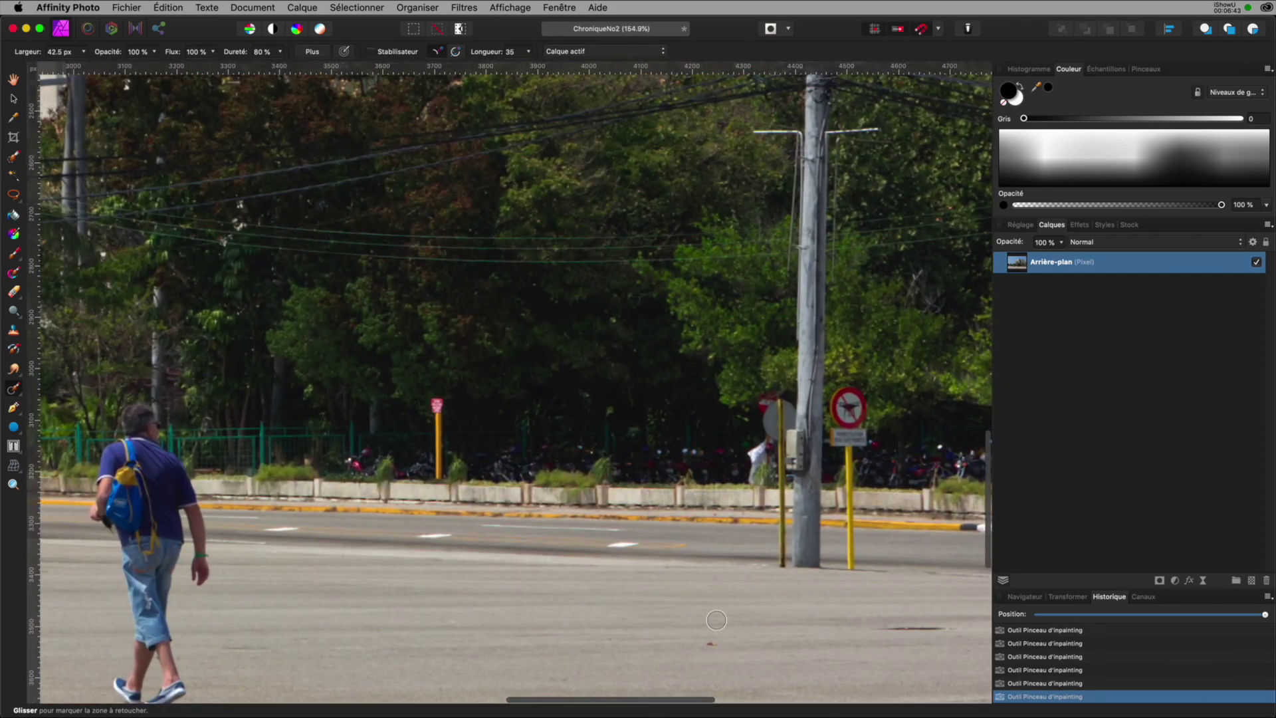
{"action": "mouse_move", "coordinate": [716, 620]}
{"action": "left_mouse_down"}
{"action": "mouse_move", "coordinate": [556, 507]}
{"action": "mouse_move", "coordinate": [450, 473]}
{"action": "left_mouse_up"}
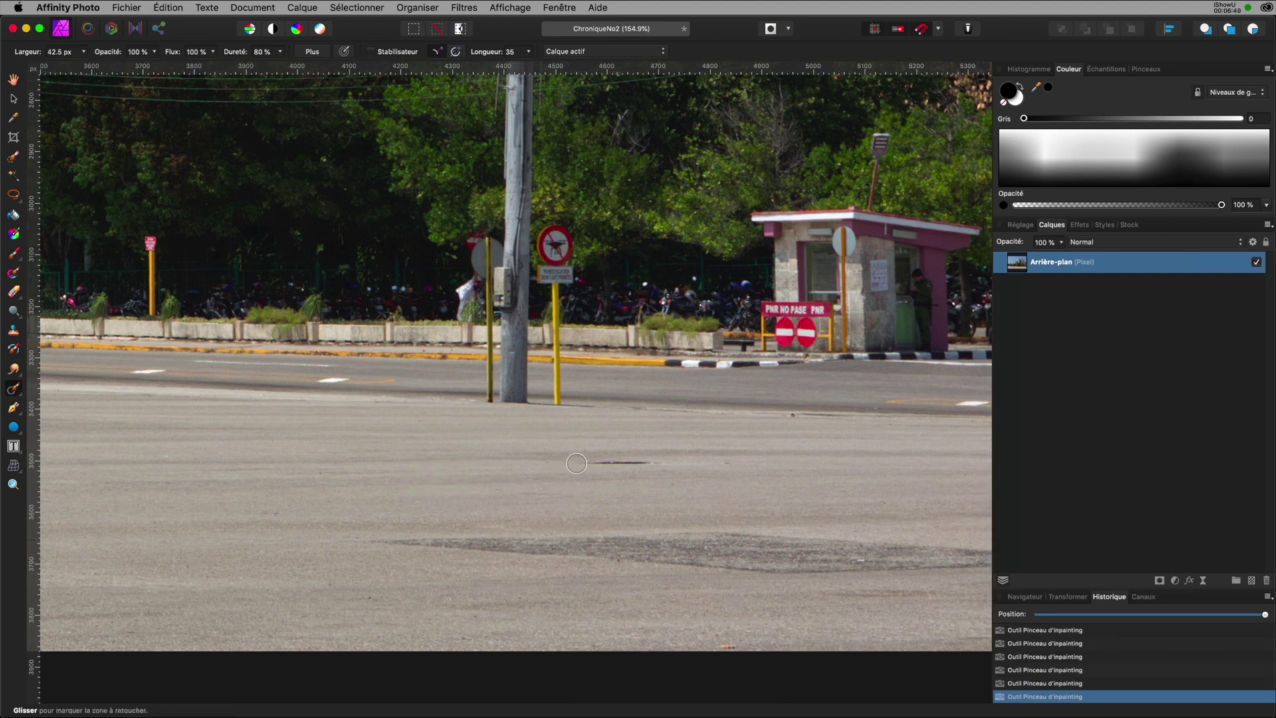
{"action": "left_click_drag", "start_coordinate": [569, 461], "coordinate": [733, 460]}
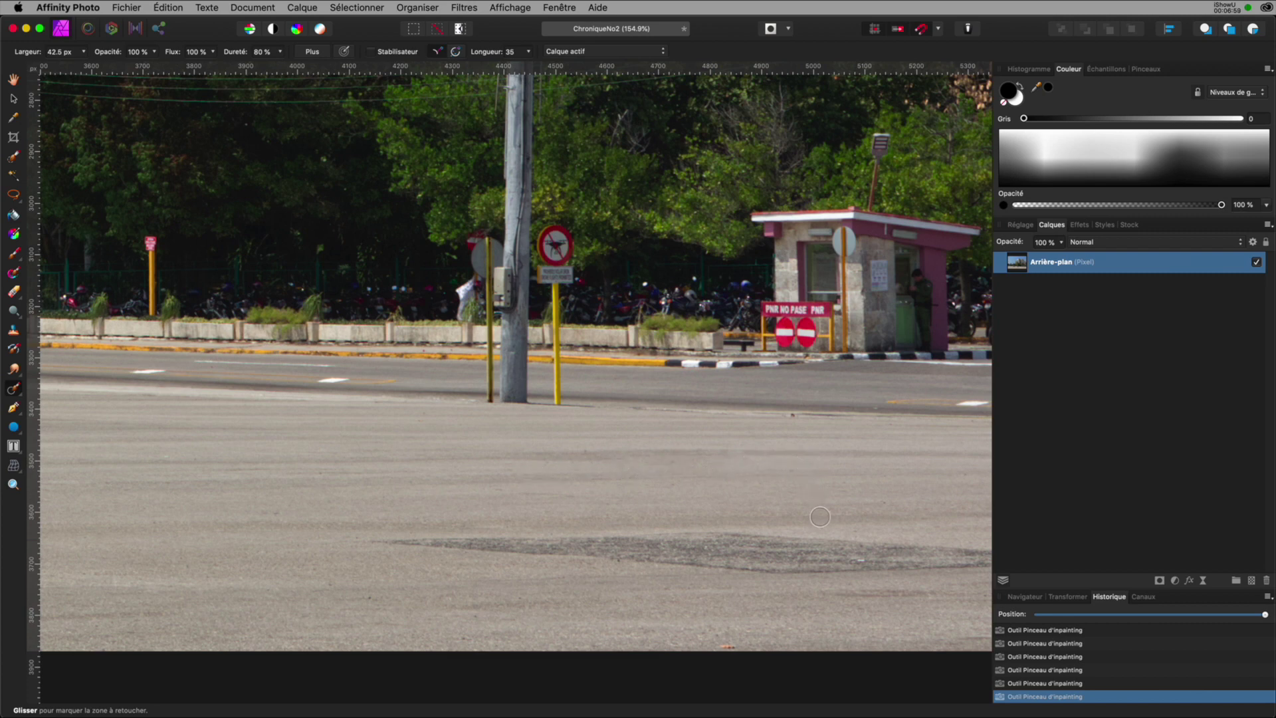
Enlarge the brush, try to inpaint the long dark patch on the pavement in front of the guard booth, and undo the stroke.
{"action": "mouse_move", "coordinate": [817, 512]}
{"action": "left_mouse_down"}
{"action": "mouse_move", "coordinate": [697, 447]}
{"action": "mouse_move", "coordinate": [604, 436]}
{"action": "left_mouse_up"}
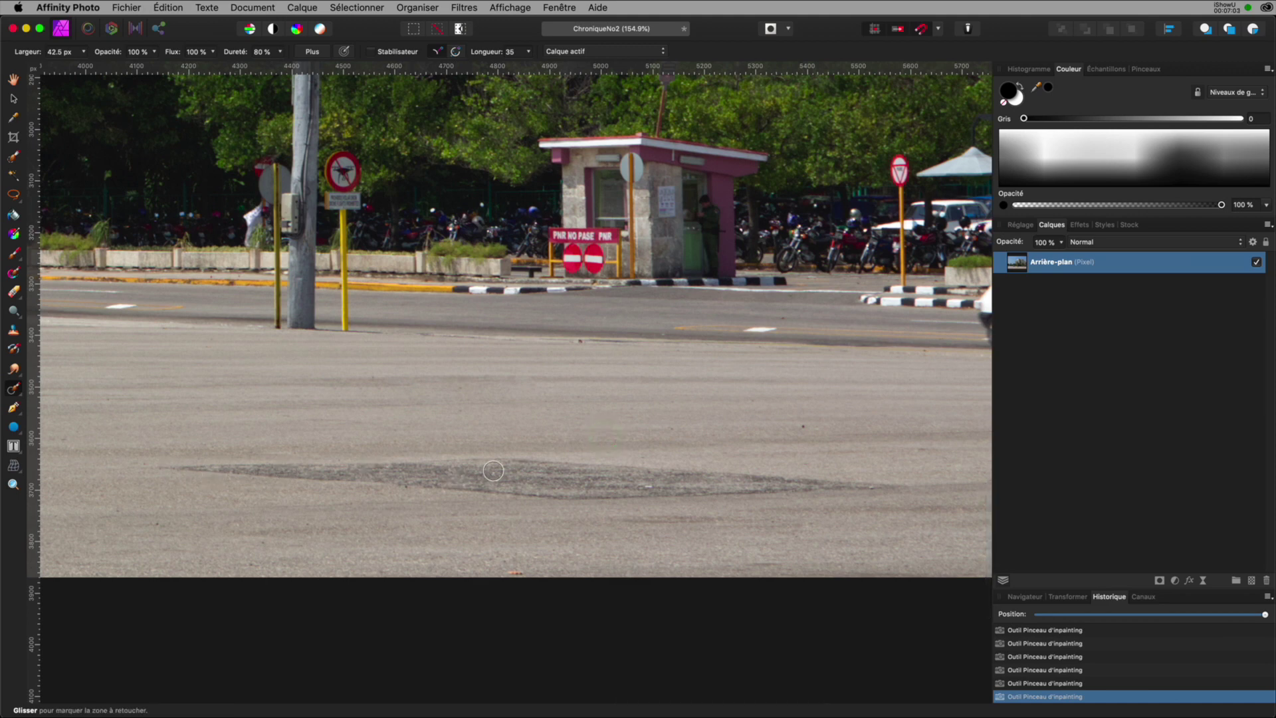
{"action": "key", "text": "bracketright"}
{"action": "key", "text": "bracketright"}
{"action": "key", "text": "bracketright"}
{"action": "key", "text": "bracketright"}
{"action": "key", "text": "bracketright"}
{"action": "key", "text": "bracketright"}
{"action": "key", "text": "bracketright"}
{"action": "key", "text": "bracketright"}
{"action": "key", "text": "bracketright"}
{"action": "key", "text": "bracketright"}
{"action": "key", "text": "bracketleft"}
{"action": "key", "text": "bracketleft"}
{"action": "key", "text": "bracketleft"}
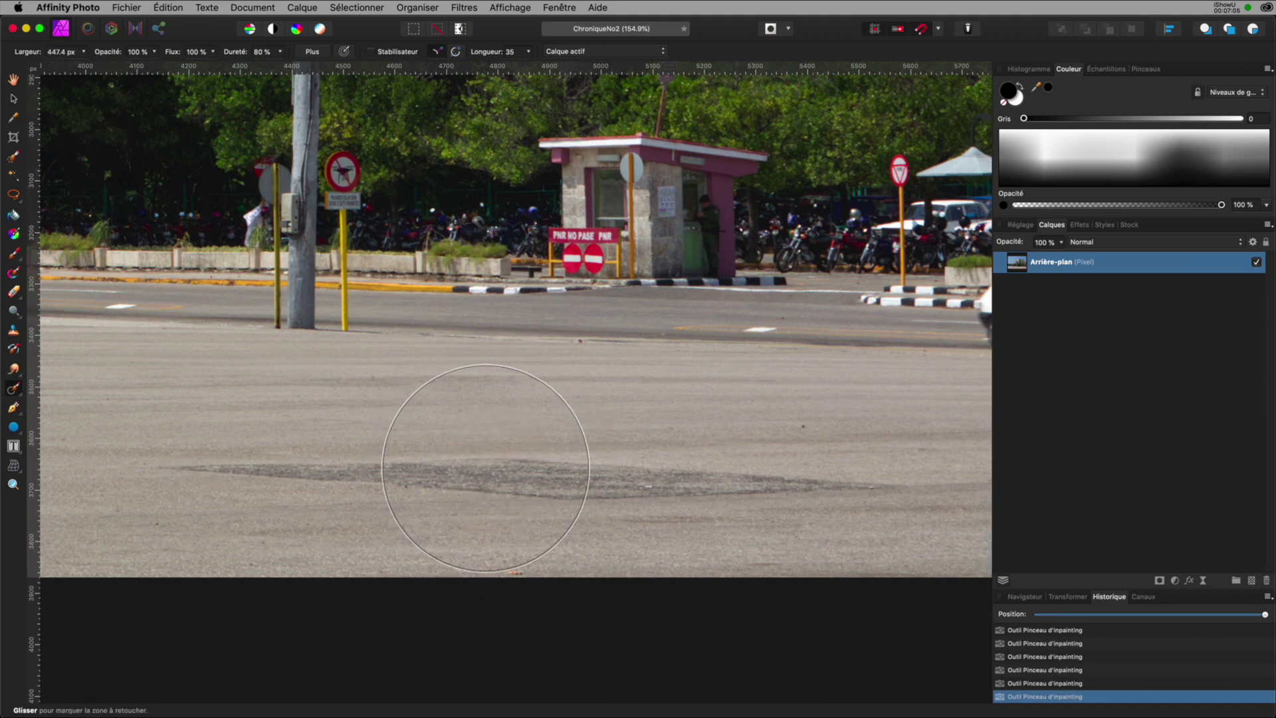
{"action": "key", "text": "bracketleft"}
{"action": "key", "text": "bracketleft"}
{"action": "key", "text": "bracketleft"}
{"action": "key", "text": "bracketleft"}
{"action": "key", "text": "bracketleft"}
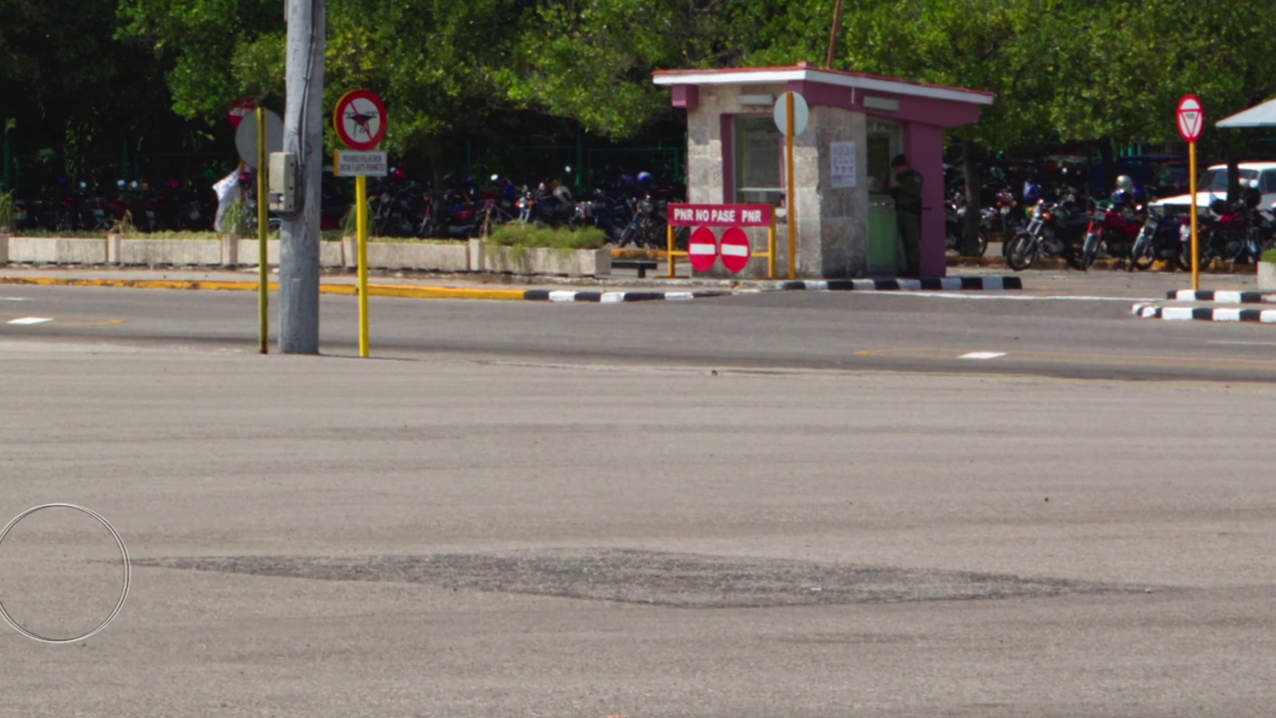
{"action": "left_click", "coordinate": [73, 568]}
{"action": "mouse_move", "coordinate": [73, 568]}
{"action": "left_mouse_down"}
{"action": "mouse_move", "coordinate": [732, 567]}
{"action": "mouse_move", "coordinate": [1189, 583]}
{"action": "left_mouse_up"}
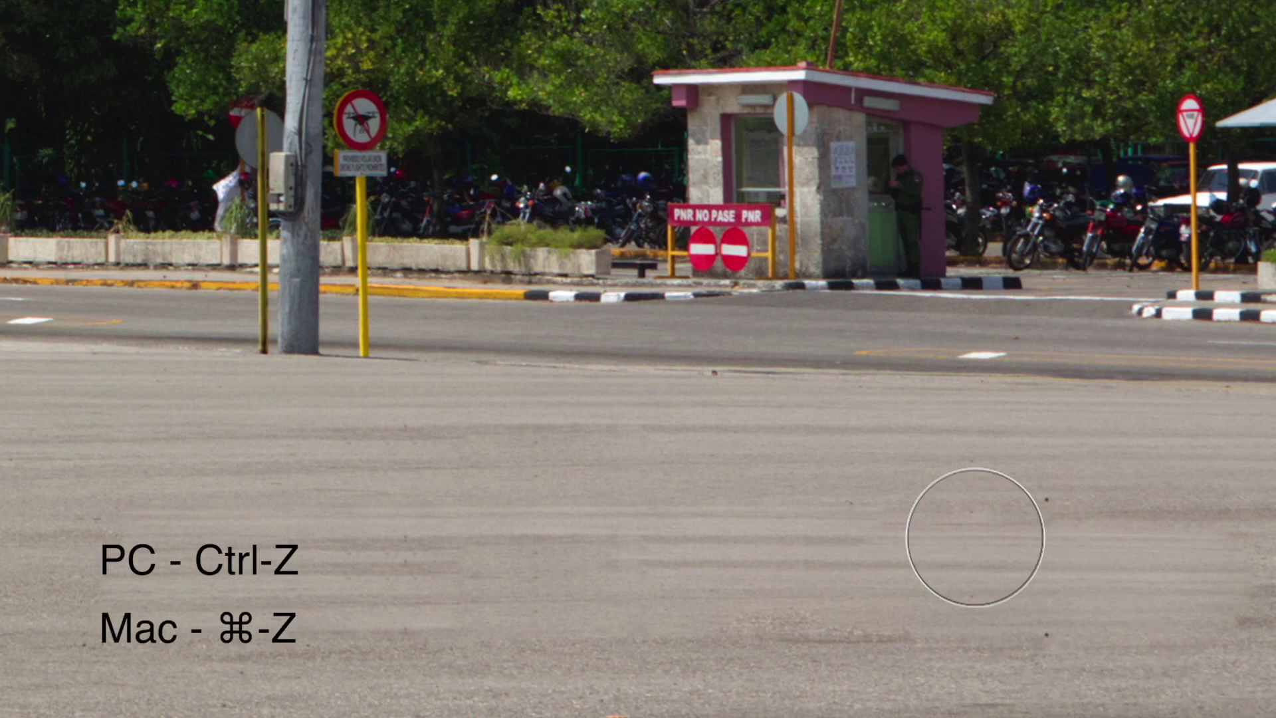
{"action": "key", "text": "ctrl+z"}
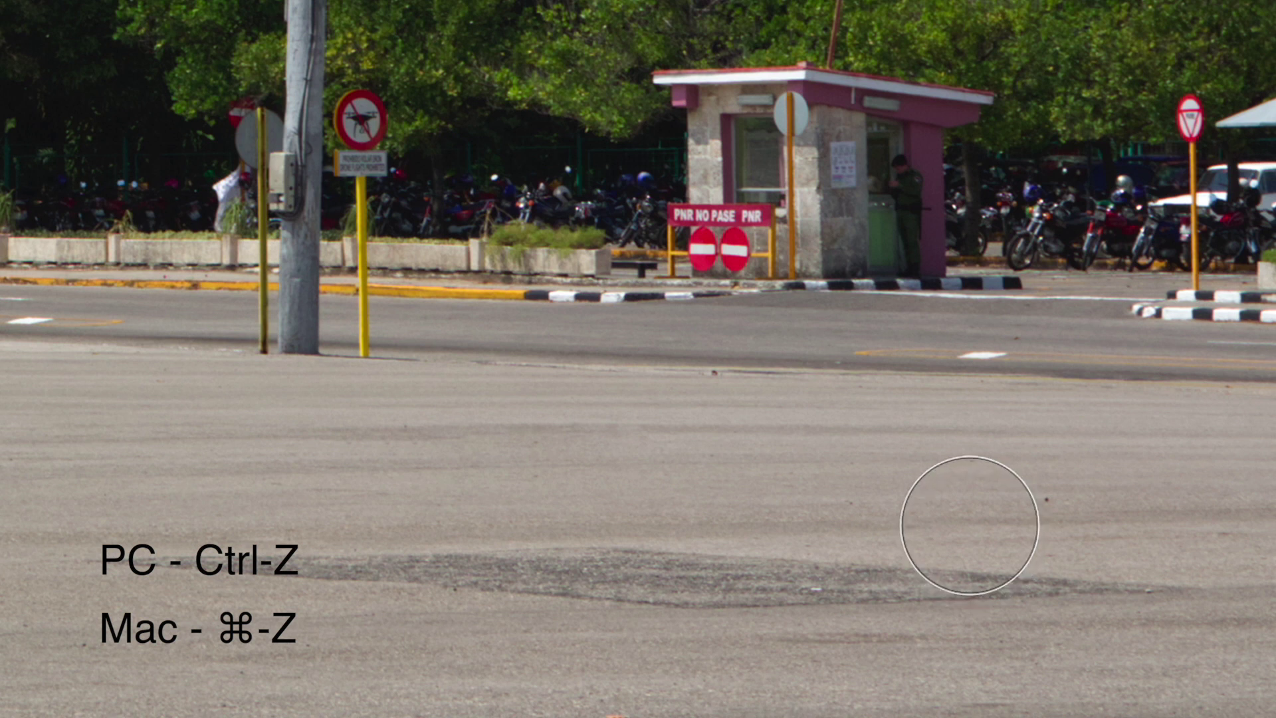
Reduce the brush width to 28.2 px and inpaint the small dark speck out of the pavement above the patch's right end.
{"action": "key", "text": "bracketleft"}
{"action": "key", "text": "bracketleft"}
{"action": "key", "text": "bracketleft"}
{"action": "key", "text": "bracketleft"}
{"action": "key", "text": "bracketleft"}
{"action": "key", "text": "bracketleft"}
{"action": "key", "text": "bracketleft"}
{"action": "key", "text": "bracketleft"}
{"action": "key", "text": "bracketleft"}
{"action": "key", "text": "bracketleft"}
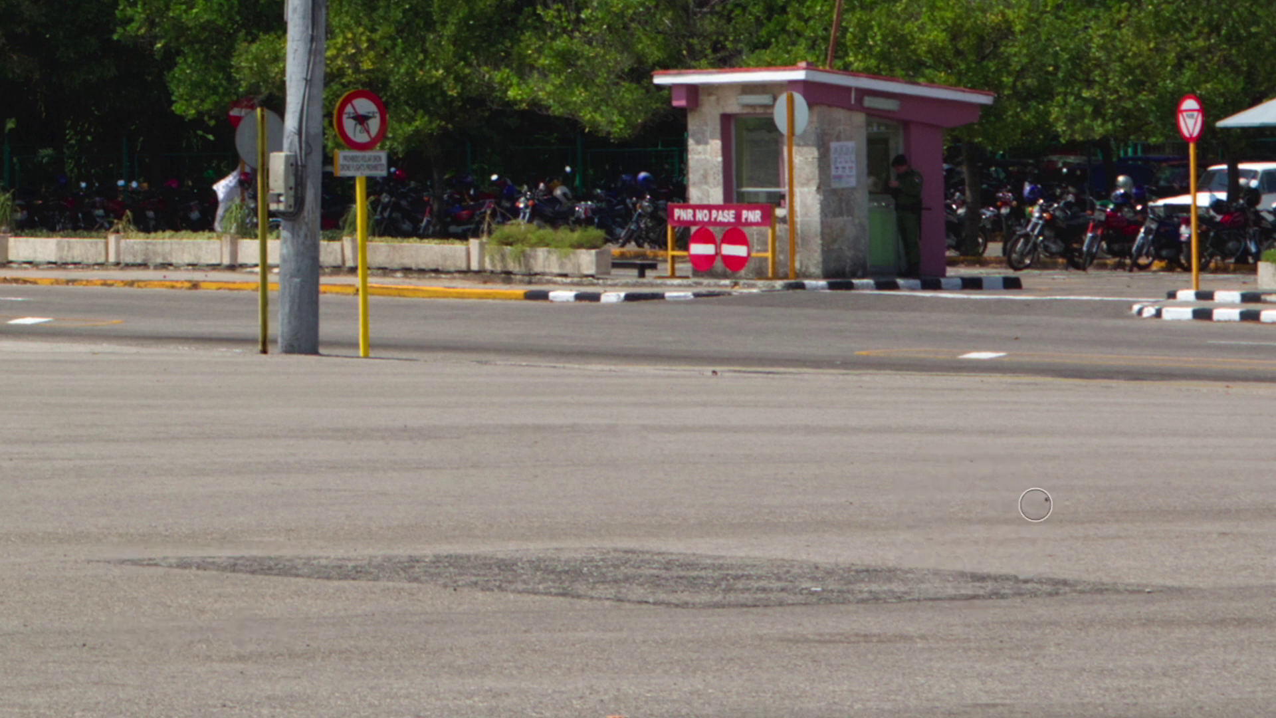
{"action": "left_click", "coordinate": [1045, 499]}
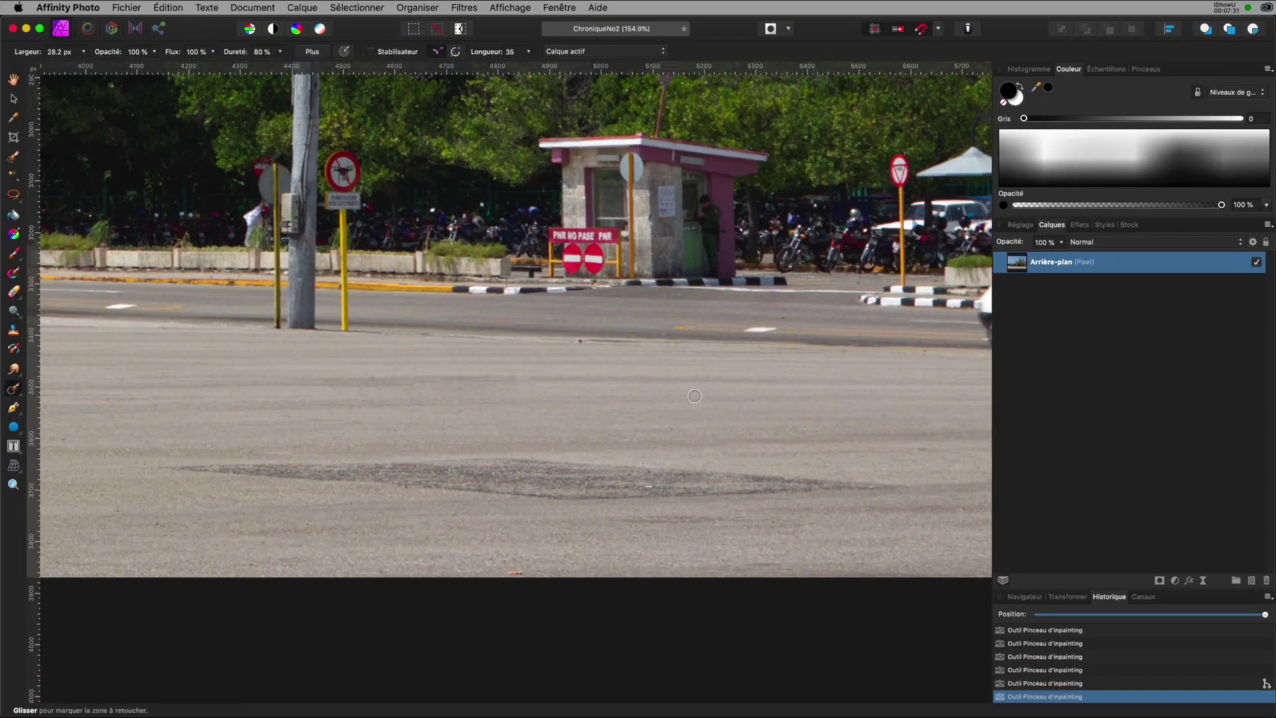
Switch to the Healing Brush (Pinceau correcteur) and set its width to 78.7 px for the dark patch on the pavement.
{"action": "key", "text": "super+0"}
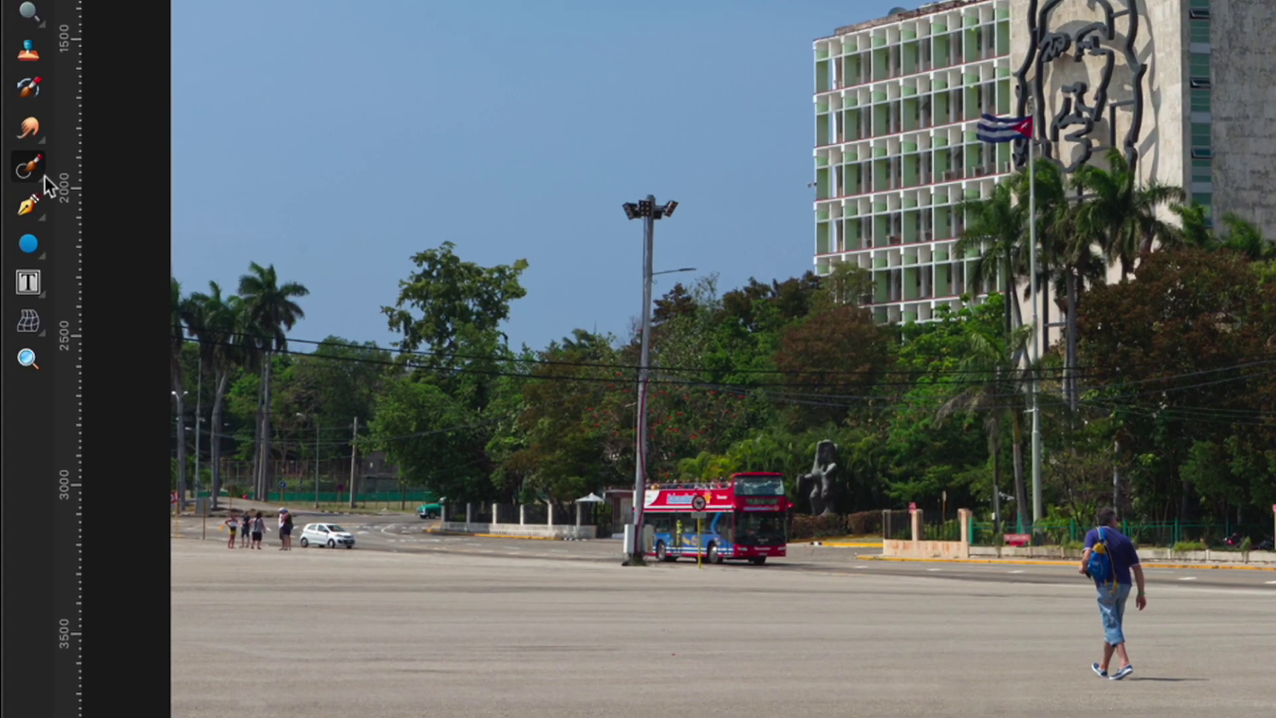
{"action": "left_click", "coordinate": [19, 392]}
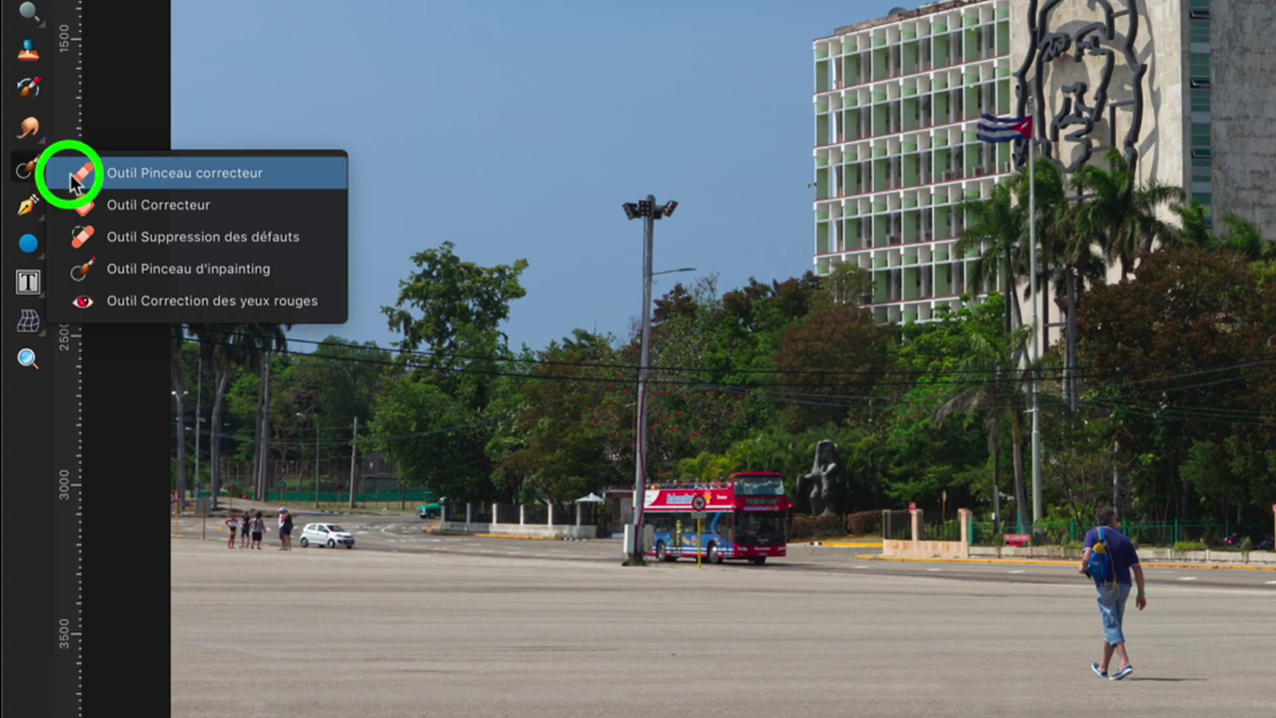
{"action": "left_click", "coordinate": [131, 181]}
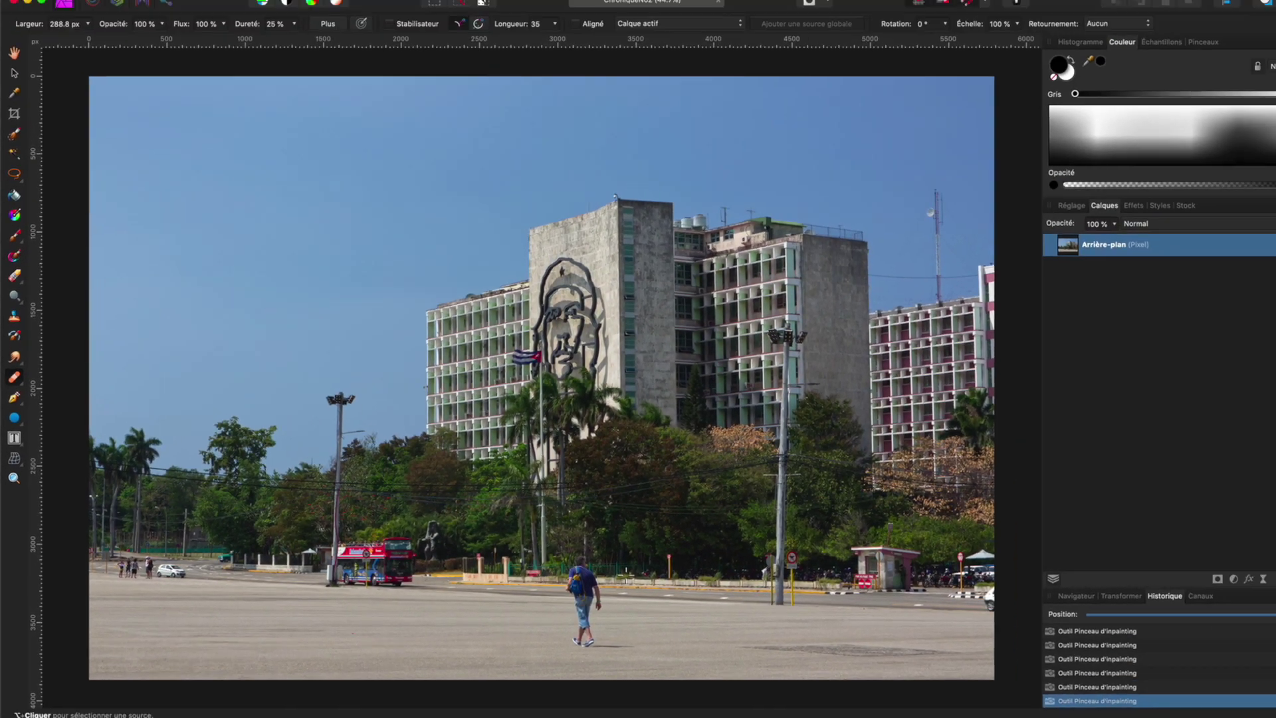
{"action": "scroll", "coordinate": [804, 520], "scroll_direction": "up", "scroll_amount": 10}
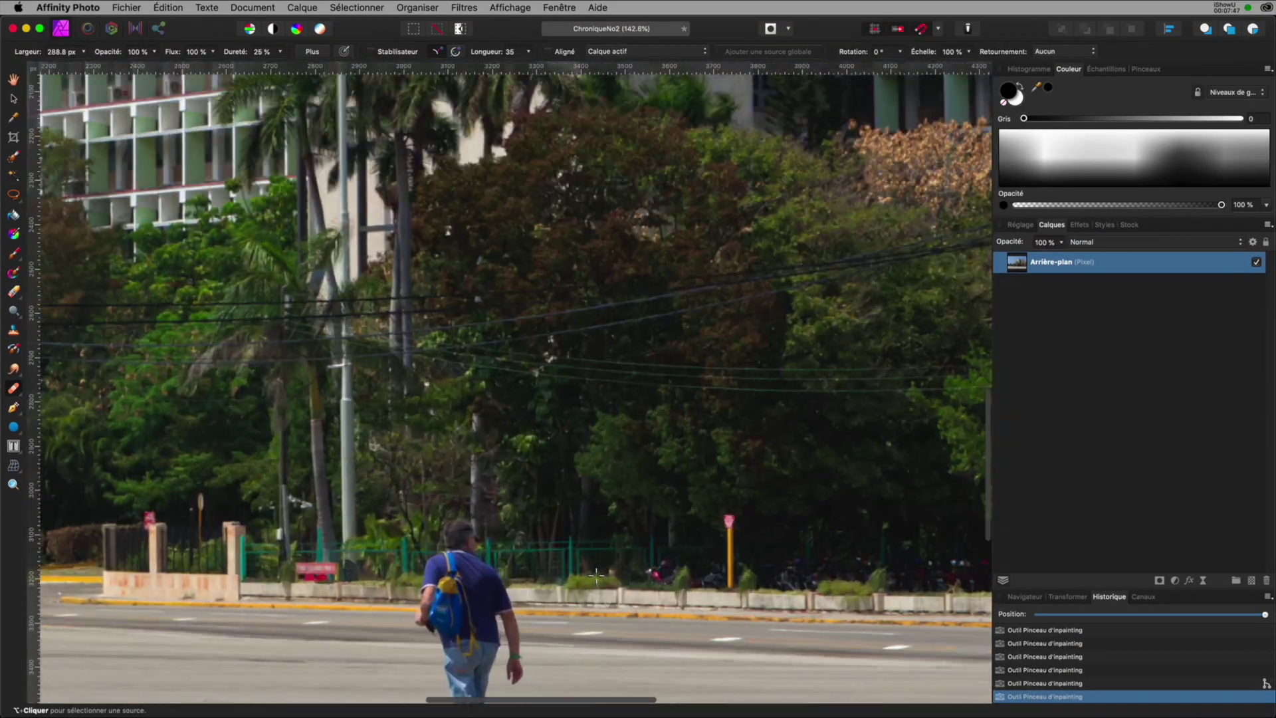
{"action": "left_click_drag", "start_coordinate": [665, 602], "coordinate": [402, 86]}
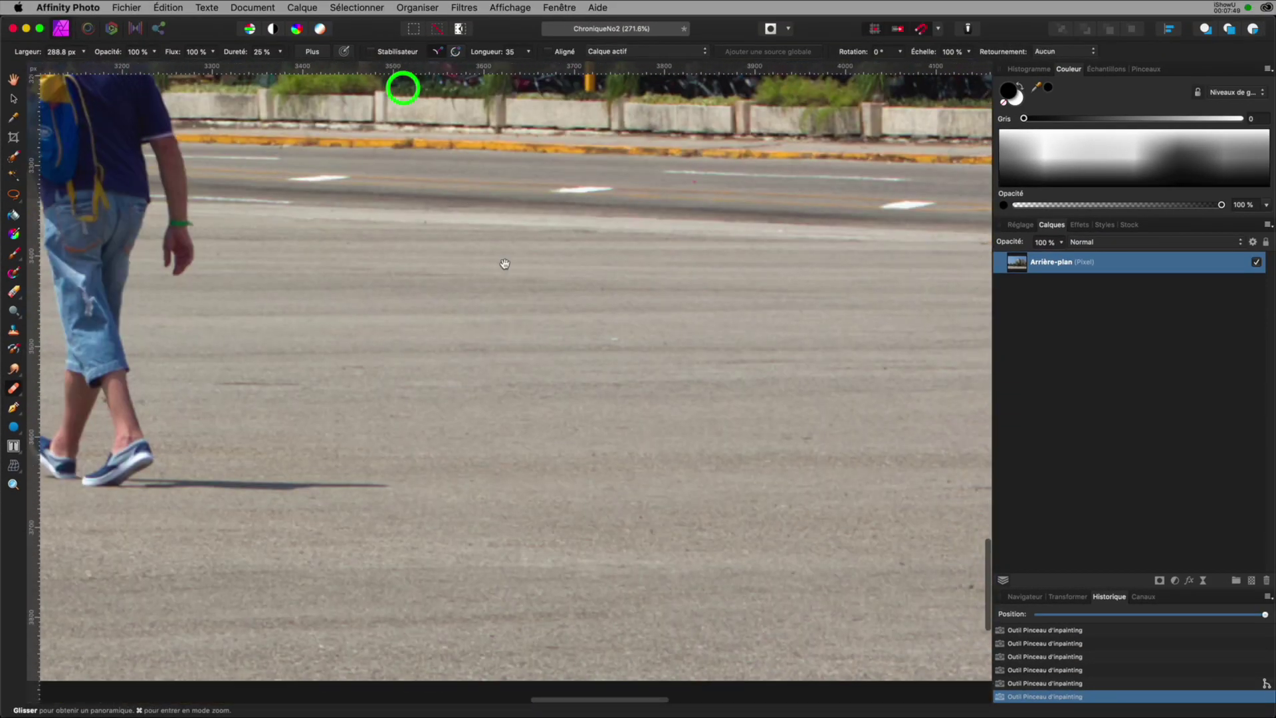
{"action": "left_click_drag", "start_coordinate": [598, 485], "coordinate": [166, 376]}
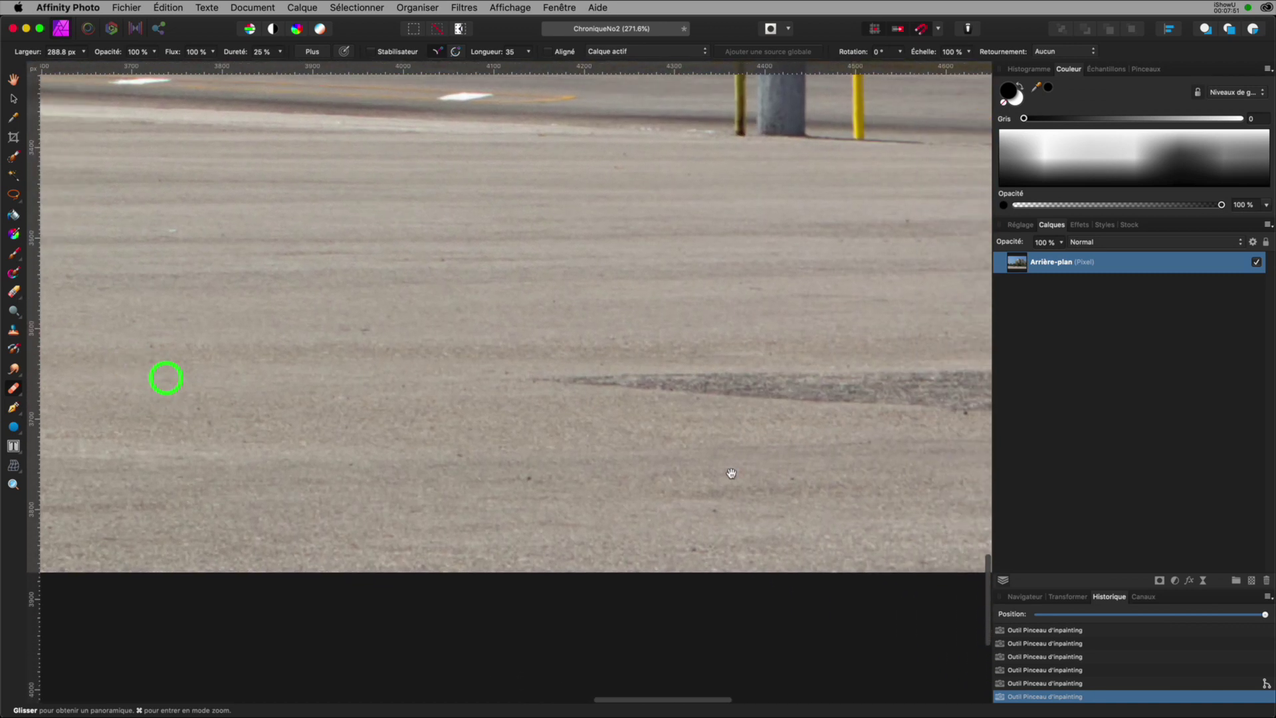
{"action": "left_click_drag", "start_coordinate": [715, 461], "coordinate": [413, 440]}
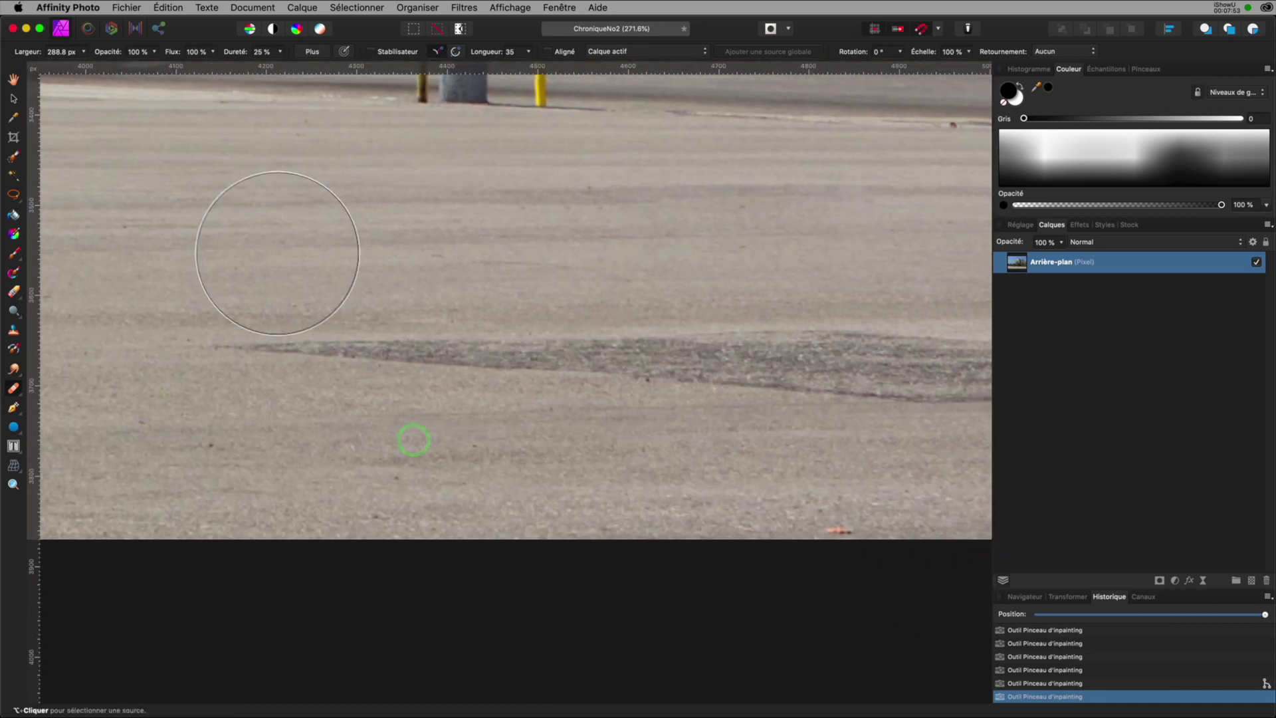
{"action": "key", "text": "bracketleft"}
{"action": "key", "text": "bracketleft"}
{"action": "key", "text": "bracketleft"}
{"action": "key", "text": "bracketleft"}
{"action": "key", "text": "bracketleft"}
{"action": "key", "text": "bracketleft"}
{"action": "key", "text": "bracketleft"}
{"action": "key", "text": "bracketleft"}
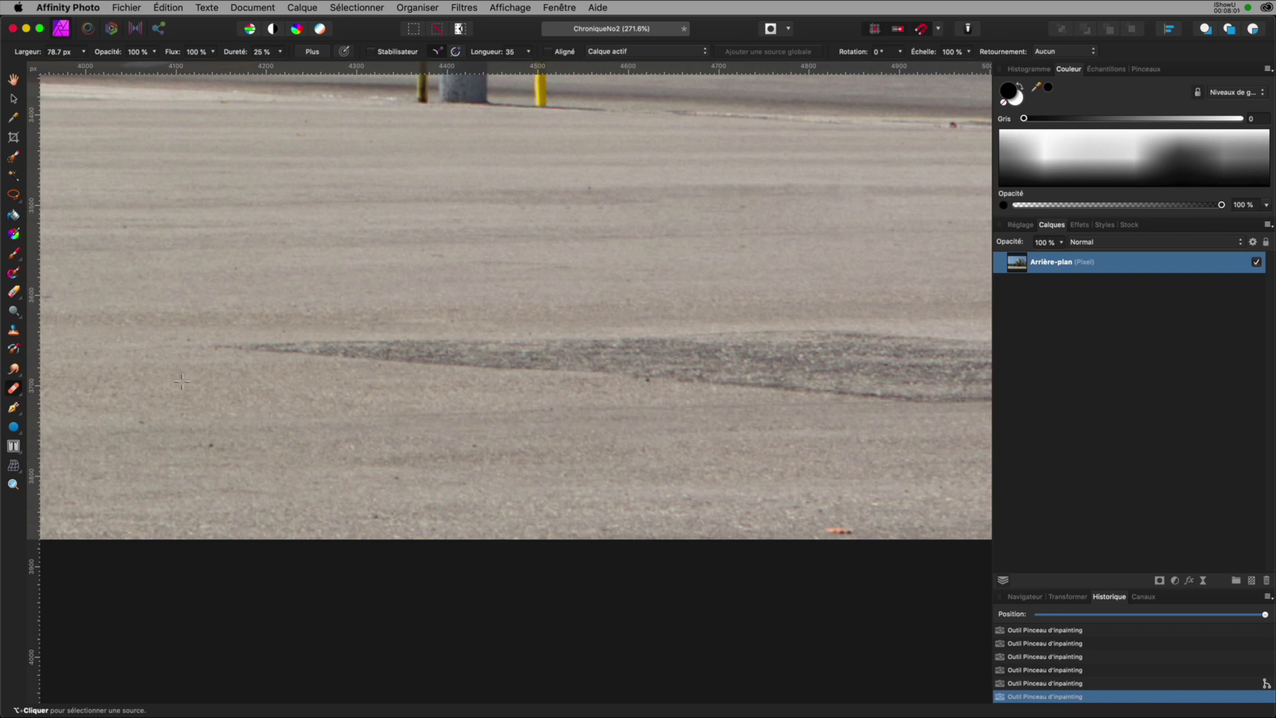
Sample clean pavement just below the dark patch's left tip and heal the tapering left end of the patch.
{"action": "left_click", "coordinate": [218, 398], "text": "alt"}
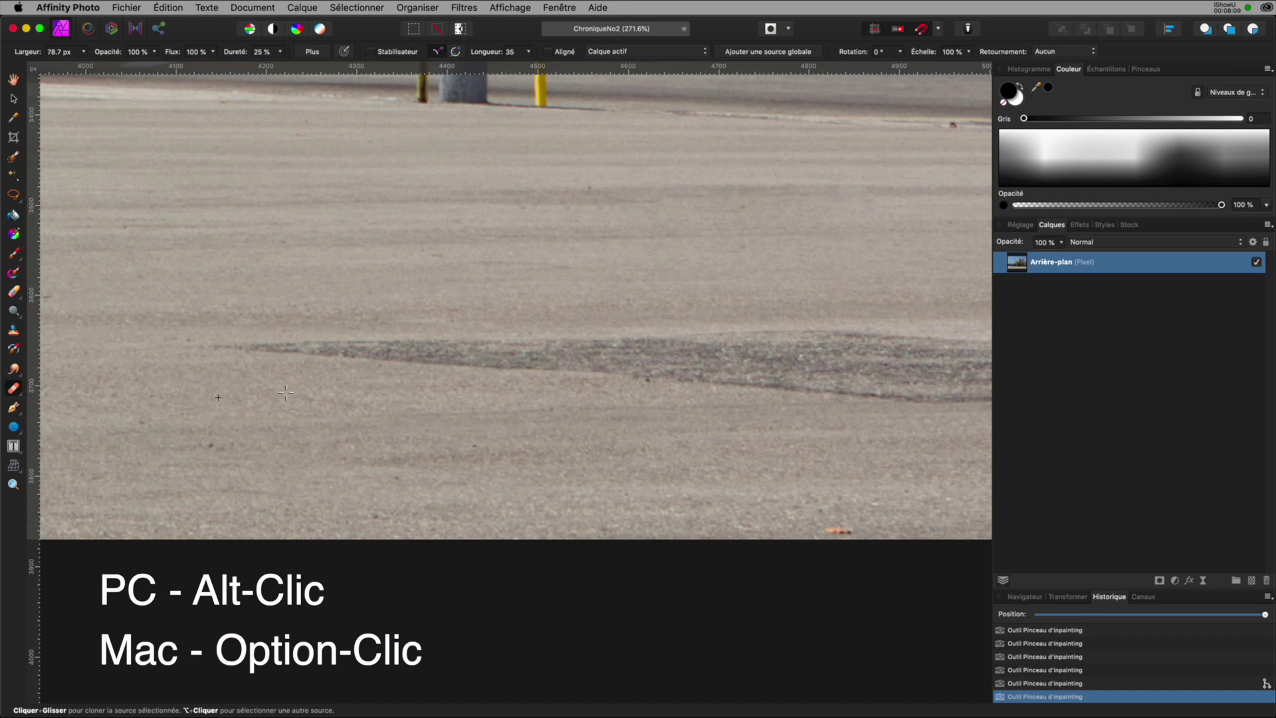
{"action": "left_click", "coordinate": [218, 397], "text": "alt"}
{"action": "left_click", "coordinate": [218, 397], "text": "alt"}
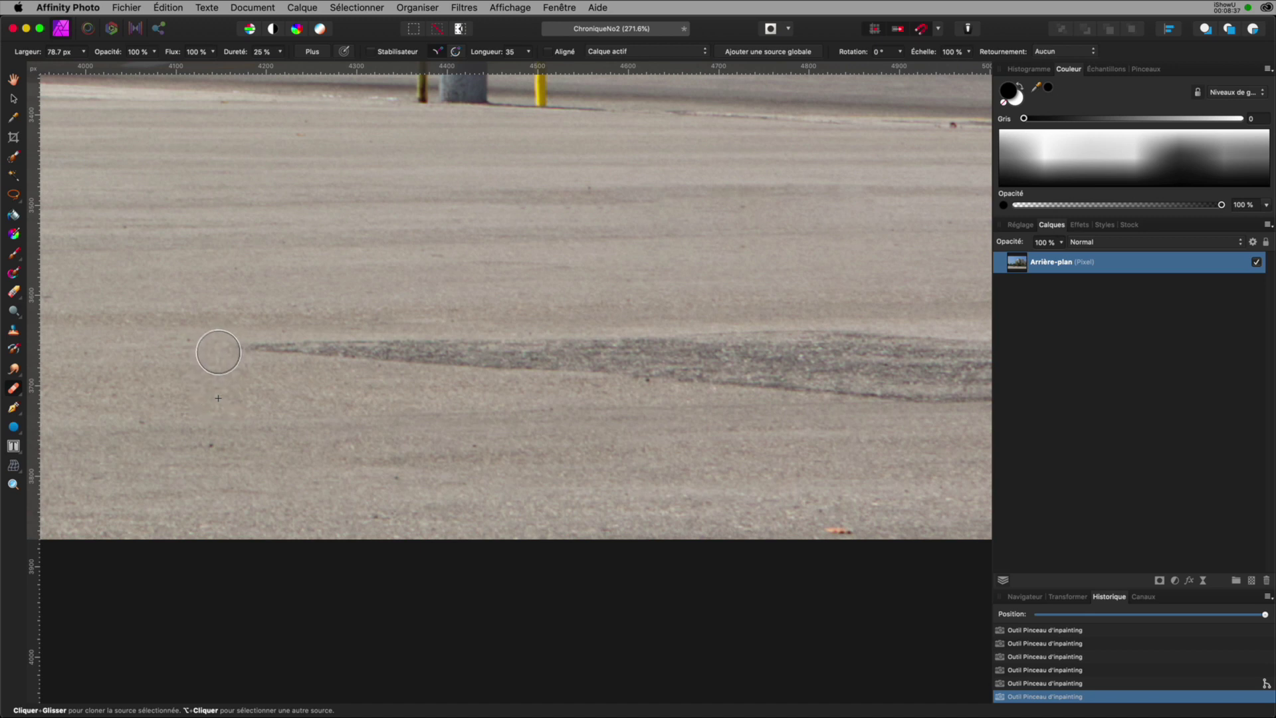
{"action": "left_click_drag", "start_coordinate": [218, 352], "coordinate": [521, 362]}
Sample clean pavement below the remaining patch and heal its wide middle section.
{"action": "key", "text": "space"}
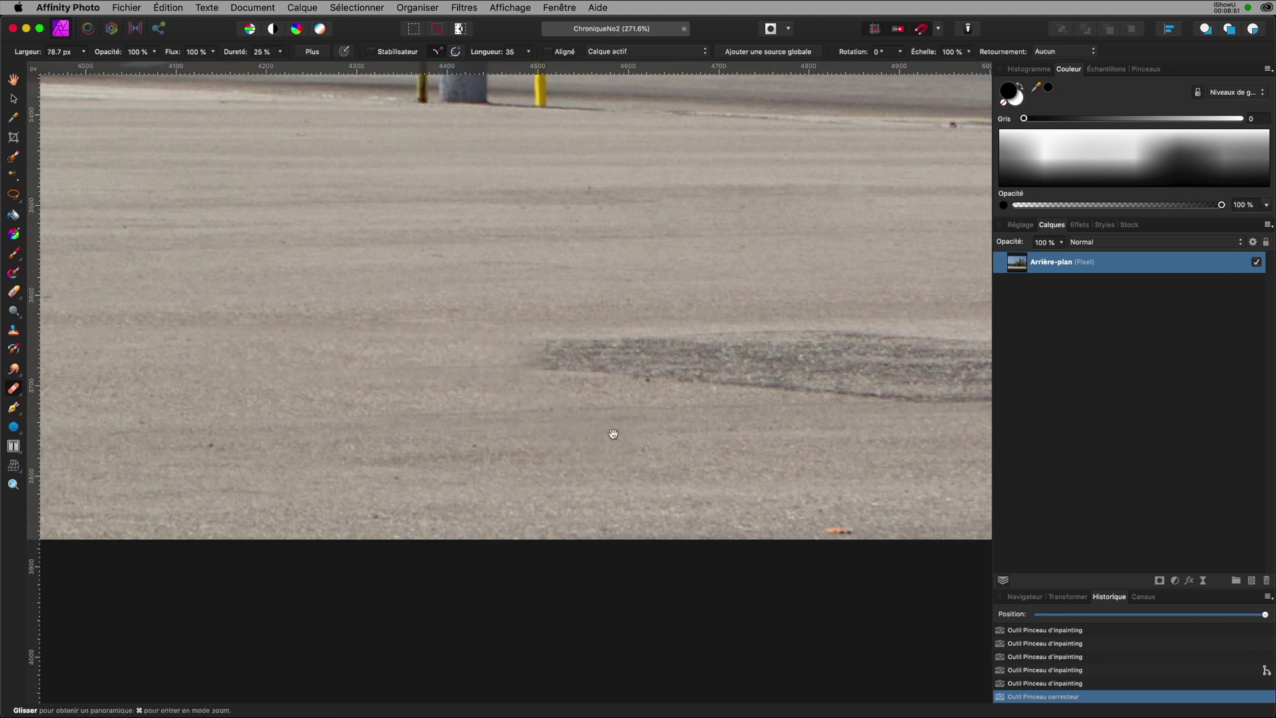
{"action": "left_click_drag", "start_coordinate": [613, 433], "coordinate": [452, 422]}
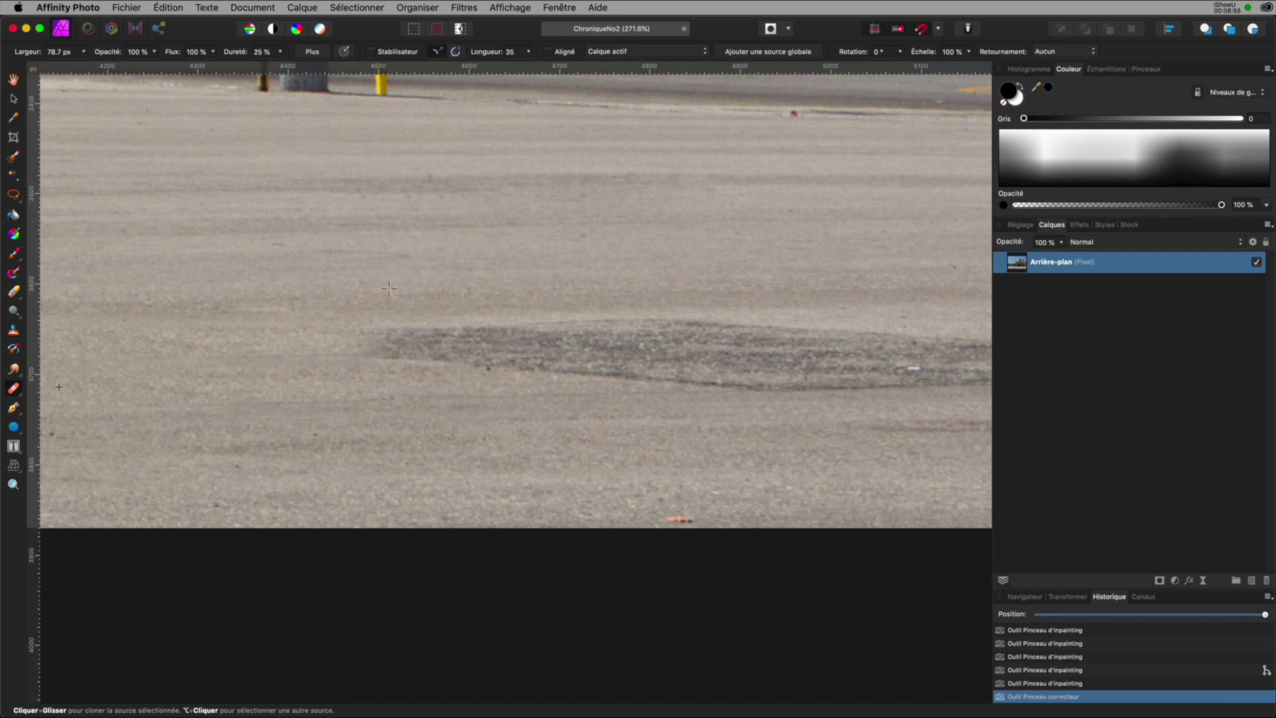
{"action": "left_click", "coordinate": [414, 458], "text": "alt"}
{"action": "mouse_move", "coordinate": [364, 343]}
{"action": "left_mouse_down"}
{"action": "mouse_move", "coordinate": [563, 357]}
{"action": "mouse_move", "coordinate": [516, 342]}
{"action": "mouse_move", "coordinate": [608, 340]}
{"action": "mouse_move", "coordinate": [632, 344]}
{"action": "mouse_move", "coordinate": [589, 366]}
{"action": "mouse_move", "coordinate": [638, 366]}
{"action": "mouse_move", "coordinate": [565, 342]}
{"action": "mouse_move", "coordinate": [471, 338]}
{"action": "mouse_move", "coordinate": [699, 335]}
{"action": "mouse_move", "coordinate": [642, 360]}
{"action": "mouse_move", "coordinate": [705, 363]}
{"action": "left_mouse_up"}
Resample clean pavement beneath the patch and heal most of its remaining right-hand section.
{"action": "mouse_move", "coordinate": [621, 407]}
{"action": "left_mouse_down"}
{"action": "mouse_move", "coordinate": [427, 393]}
{"action": "mouse_move", "coordinate": [345, 362]}
{"action": "left_mouse_up"}
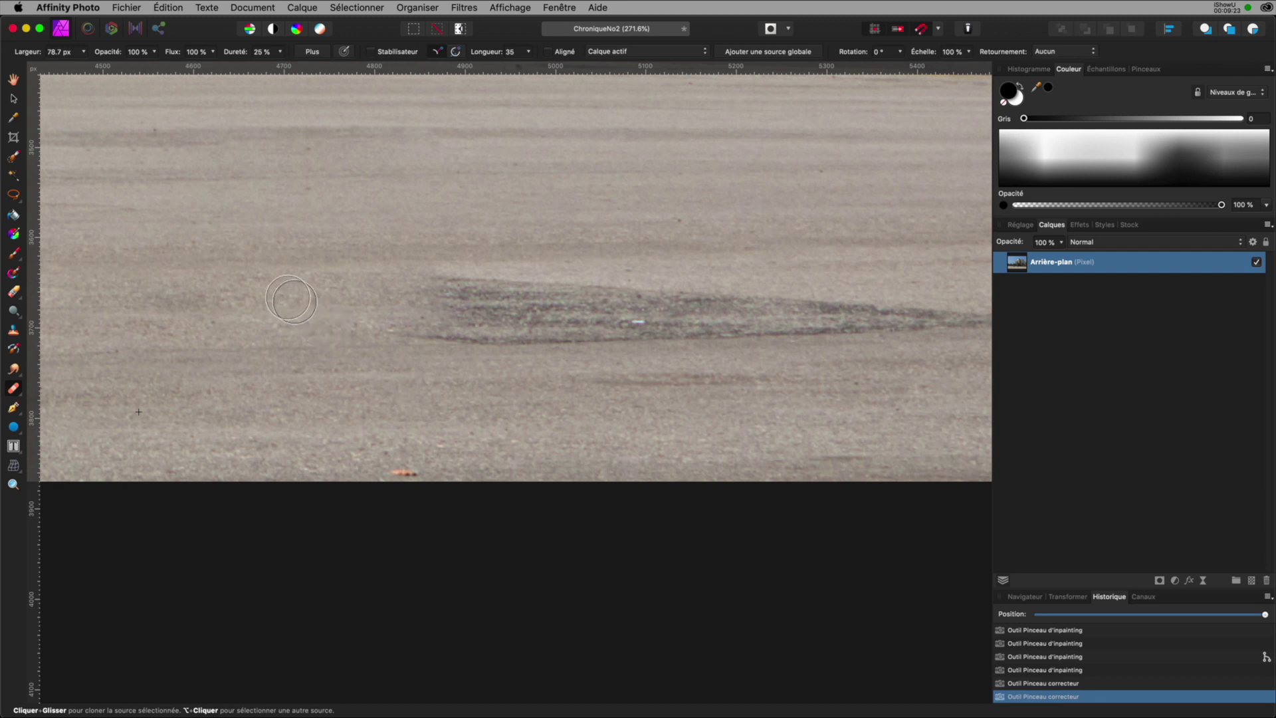
{"action": "left_click_drag", "start_coordinate": [476, 289], "coordinate": [731, 301]}
{"action": "left_click", "coordinate": [385, 406], "text": "alt"}
{"action": "mouse_move", "coordinate": [415, 291]}
{"action": "left_mouse_down"}
{"action": "mouse_move", "coordinate": [588, 303]}
{"action": "mouse_move", "coordinate": [395, 331]}
{"action": "mouse_move", "coordinate": [652, 322]}
{"action": "mouse_move", "coordinate": [536, 297]}
{"action": "mouse_move", "coordinate": [512, 297]}
{"action": "mouse_move", "coordinate": [699, 303]}
{"action": "mouse_move", "coordinate": [699, 315]}
{"action": "mouse_move", "coordinate": [596, 327]}
{"action": "mouse_move", "coordinate": [827, 319]}
{"action": "mouse_move", "coordinate": [701, 317]}
{"action": "mouse_move", "coordinate": [672, 303]}
{"action": "mouse_move", "coordinate": [735, 298]}
{"action": "mouse_move", "coordinate": [782, 300]}
{"action": "mouse_move", "coordinate": [672, 328]}
{"action": "mouse_move", "coordinate": [969, 319]}
{"action": "mouse_move", "coordinate": [852, 334]}
{"action": "mouse_move", "coordinate": [806, 310]}
{"action": "mouse_move", "coordinate": [892, 311]}
{"action": "mouse_move", "coordinate": [805, 365]}
{"action": "mouse_move", "coordinate": [485, 339]}
{"action": "left_mouse_up"}
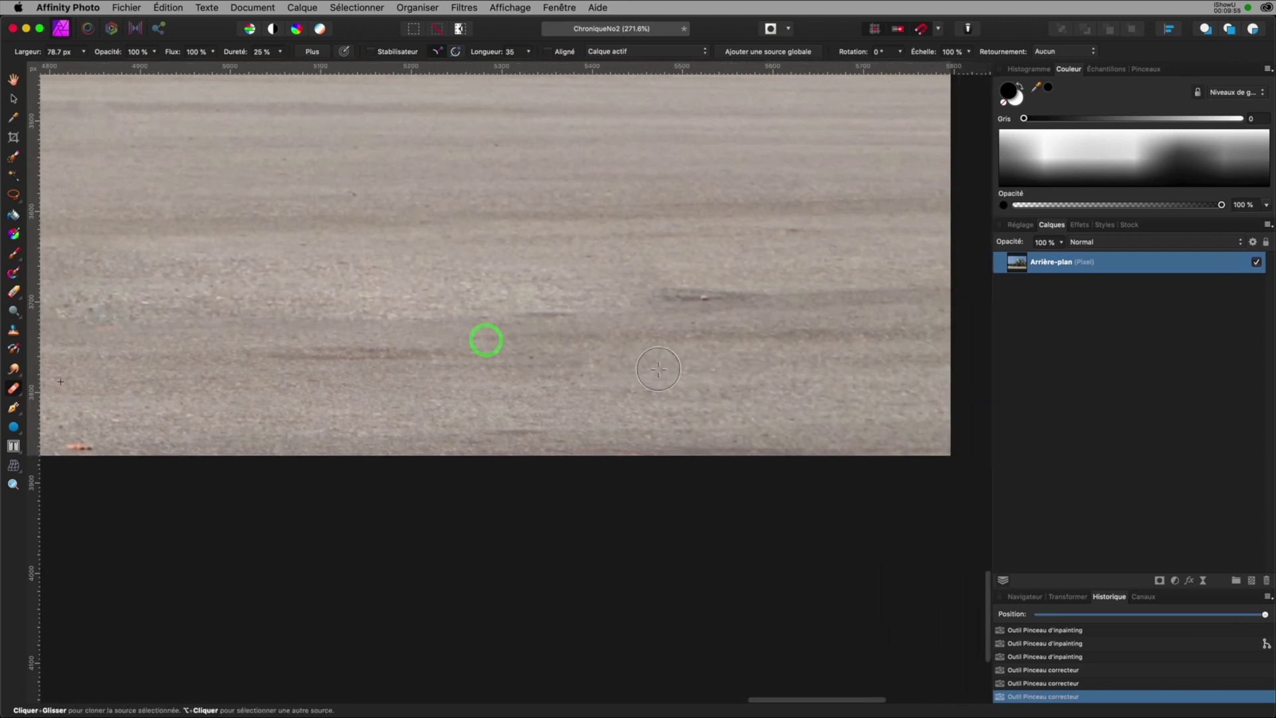
Heal the patch's last dark streak at the right end, sampling pavement first to its left and again to its right.
{"action": "left_click", "coordinate": [412, 287], "text": "alt"}
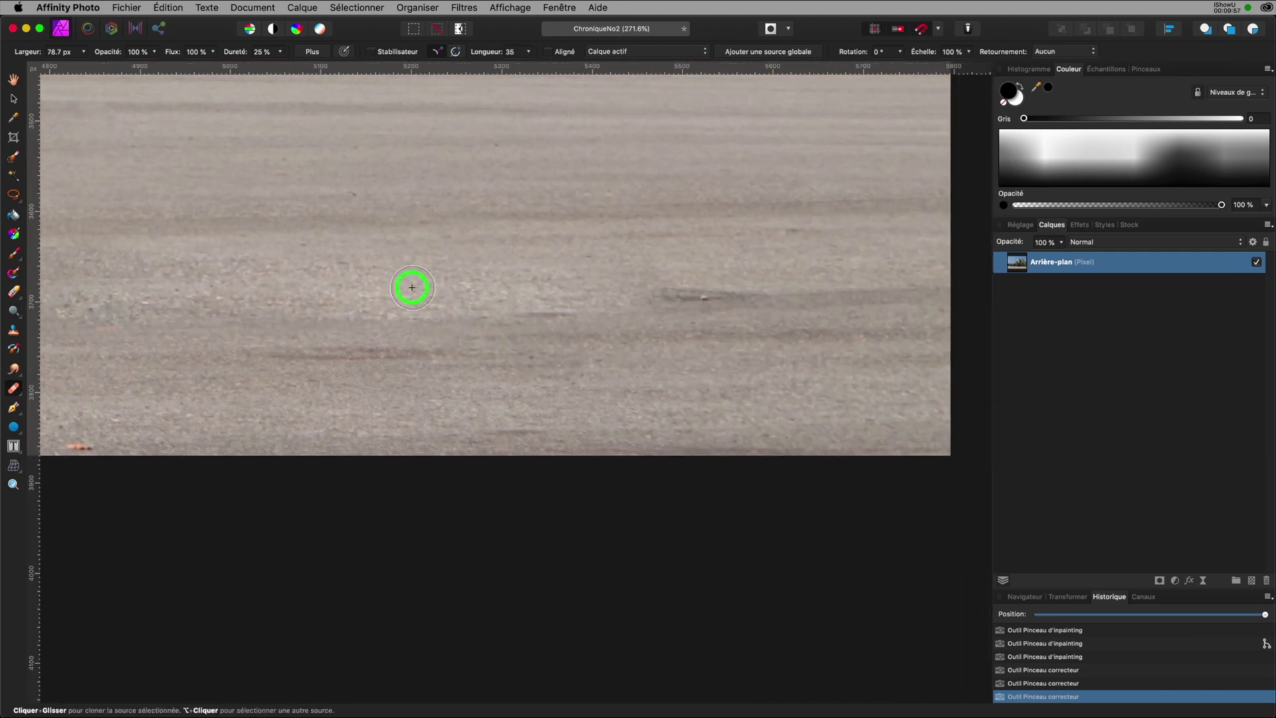
{"action": "left_click_drag", "start_coordinate": [652, 284], "coordinate": [750, 277]}
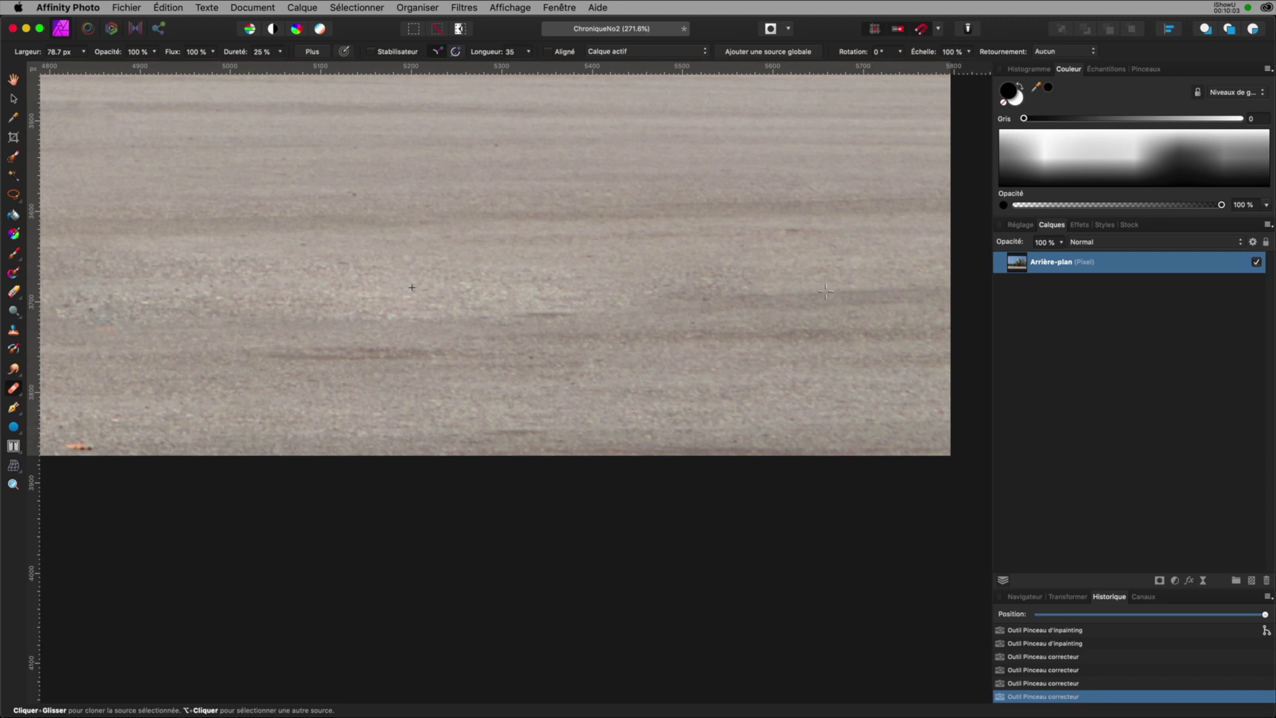
{"action": "left_click", "coordinate": [875, 289], "text": "alt"}
{"action": "left_click_drag", "start_coordinate": [763, 293], "coordinate": [655, 302]}
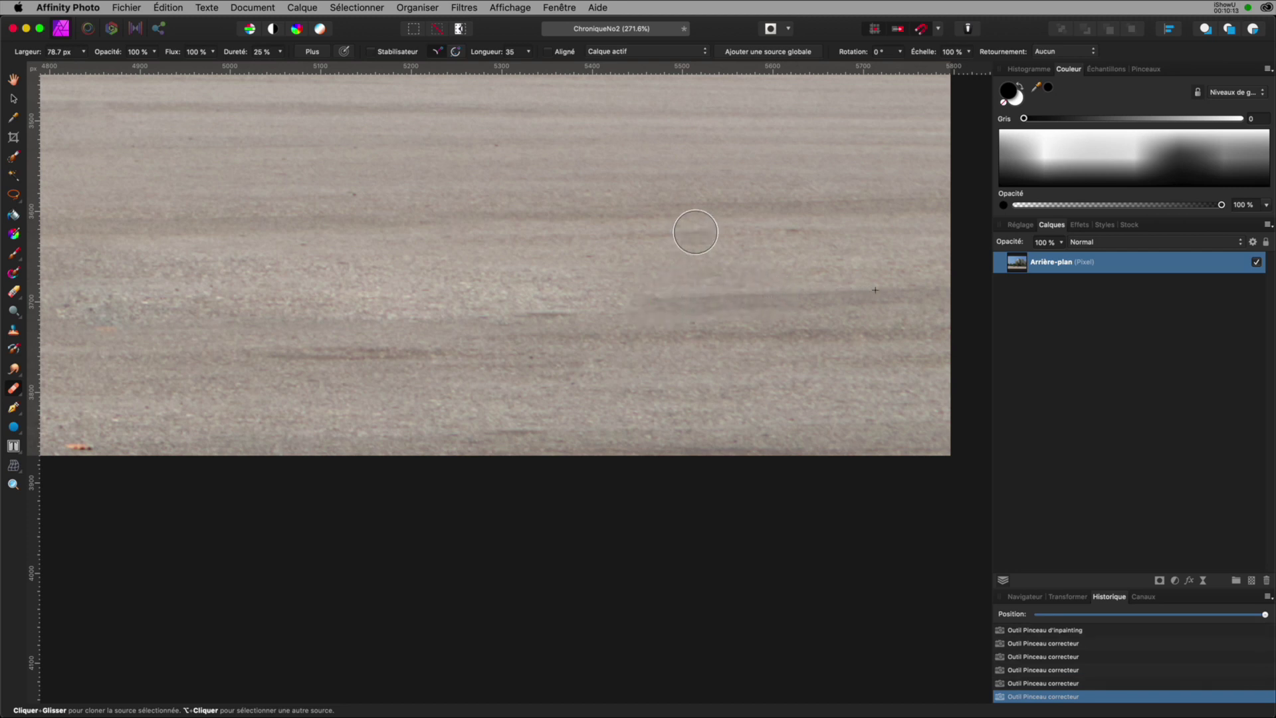
{"action": "key", "text": "super+0"}
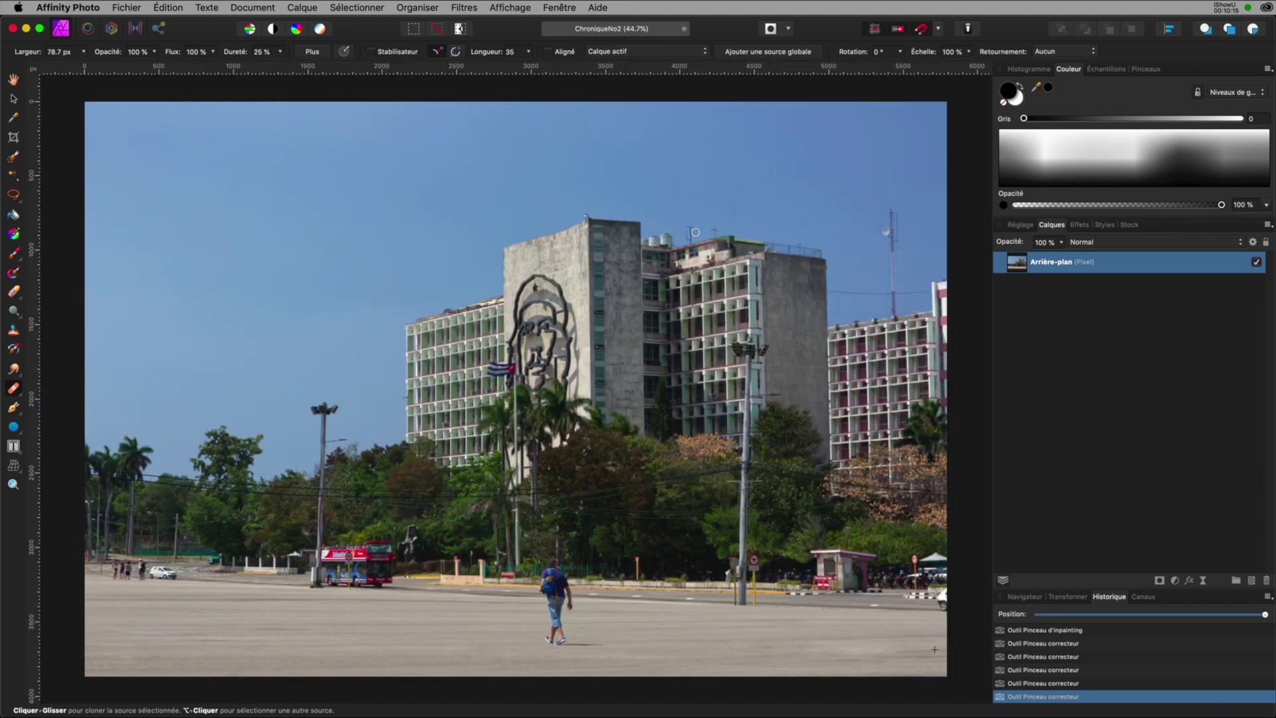